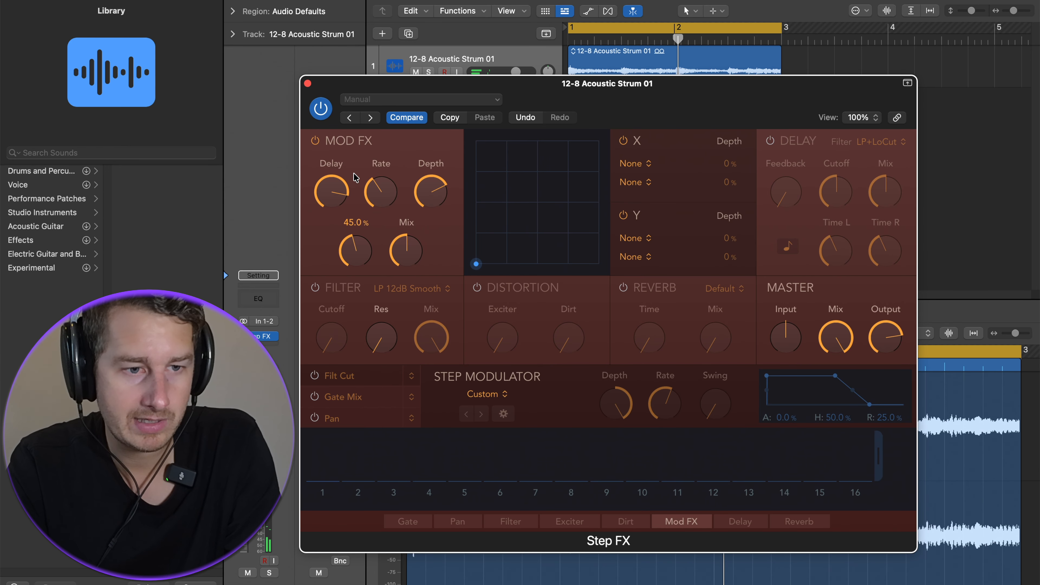
Adjust the Mod FX delay and mix knobs.
left_click_drag(355, 181, 359, 165)
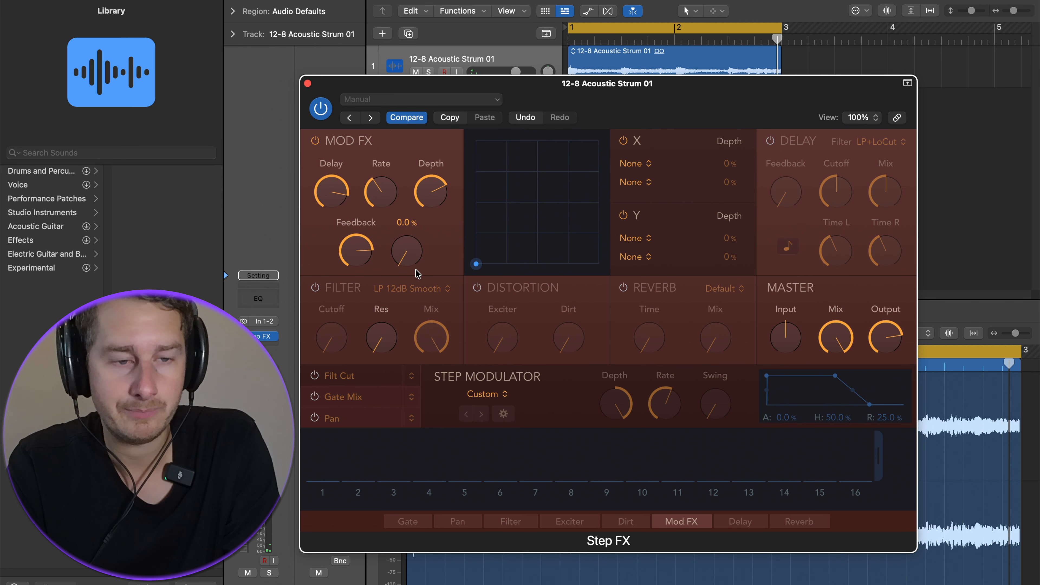
mouse_move(409, 265)
left_mouse_down()
mouse_move(397, 88)
mouse_move(406, 270)
left_mouse_up()
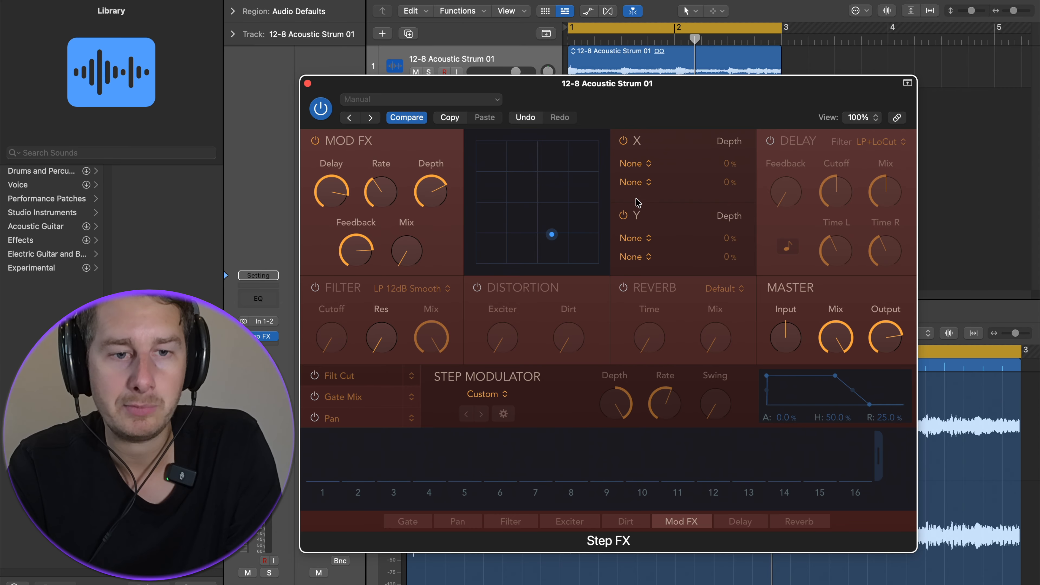
Enable the Delay module and move Delay to the end of the effects chain after Reverb.
left_click(772, 141)
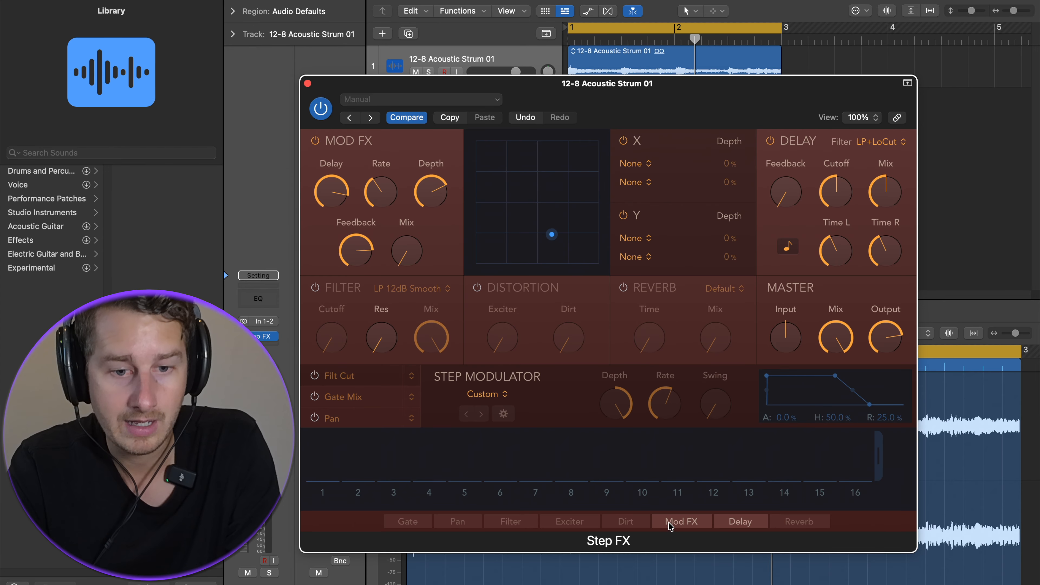
left_click_drag(680, 528, 804, 523)
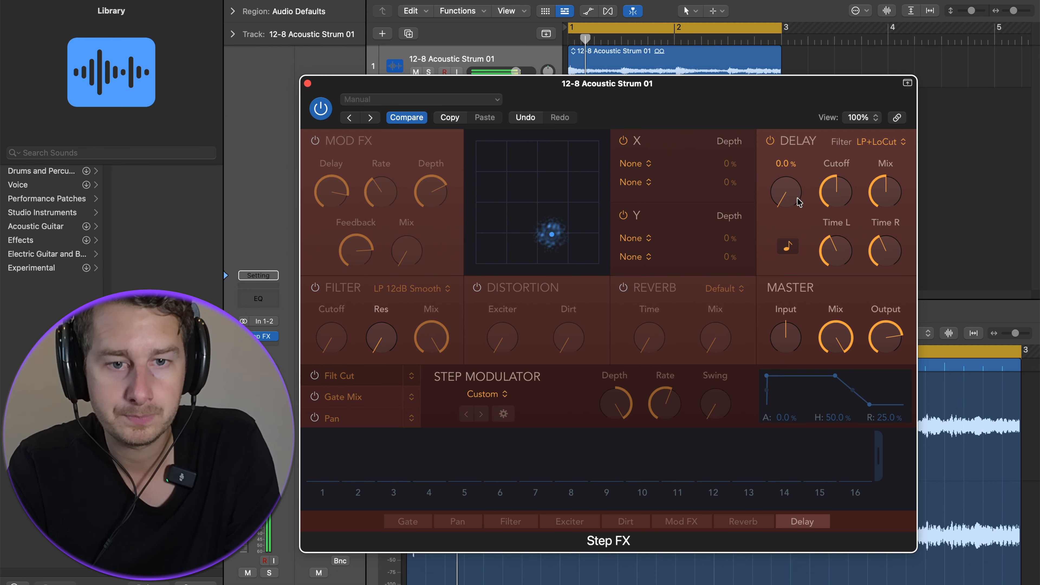
Increase the Delay module's feedback, cutoff and mix.
left_click_drag(796, 197, 775, 105)
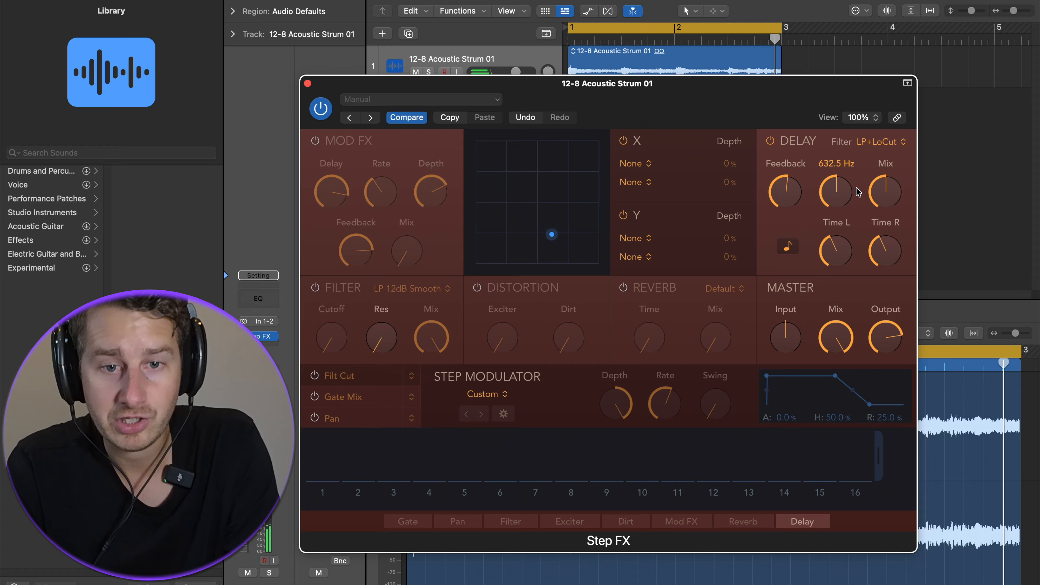
left_click_drag(850, 196, 857, 99)
left_click_drag(851, 180, 851, 196)
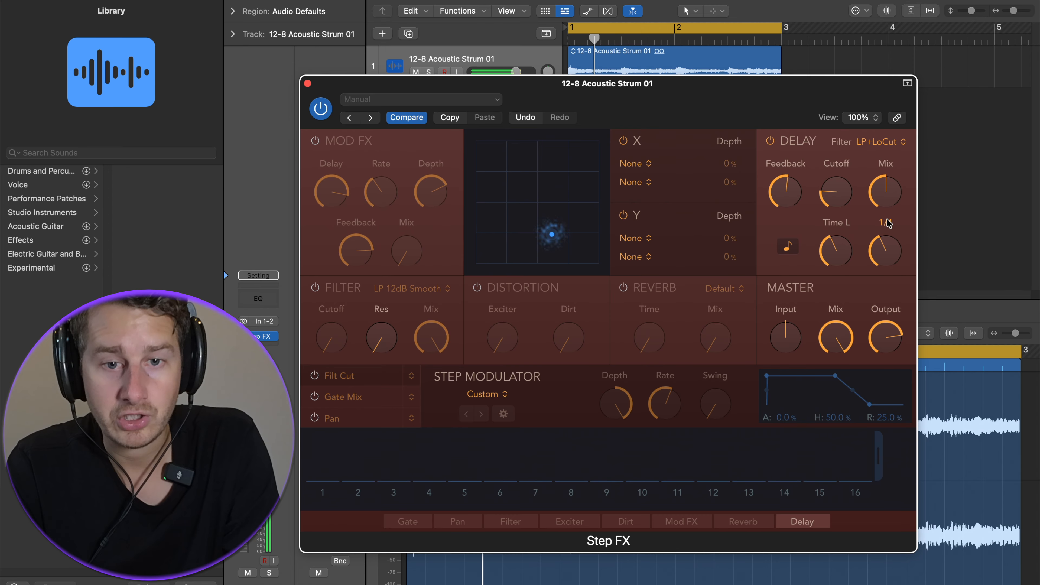
left_click_drag(888, 186, 908, 212)
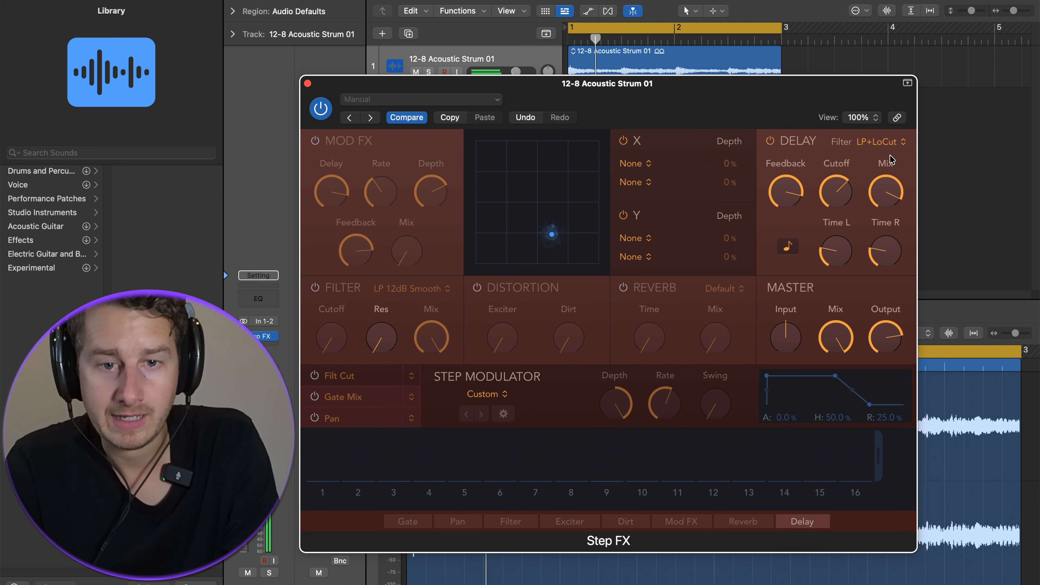
Set the Delay filter type to HP and increase the left and right delay times.
left_click(887, 142)
left_click(882, 136)
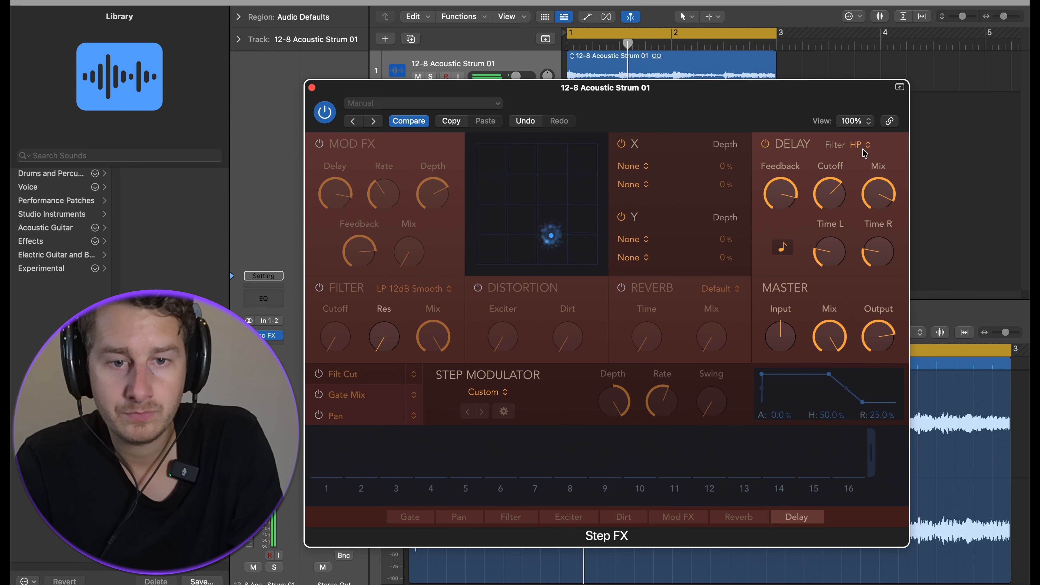
left_click_drag(828, 248, 836, 171)
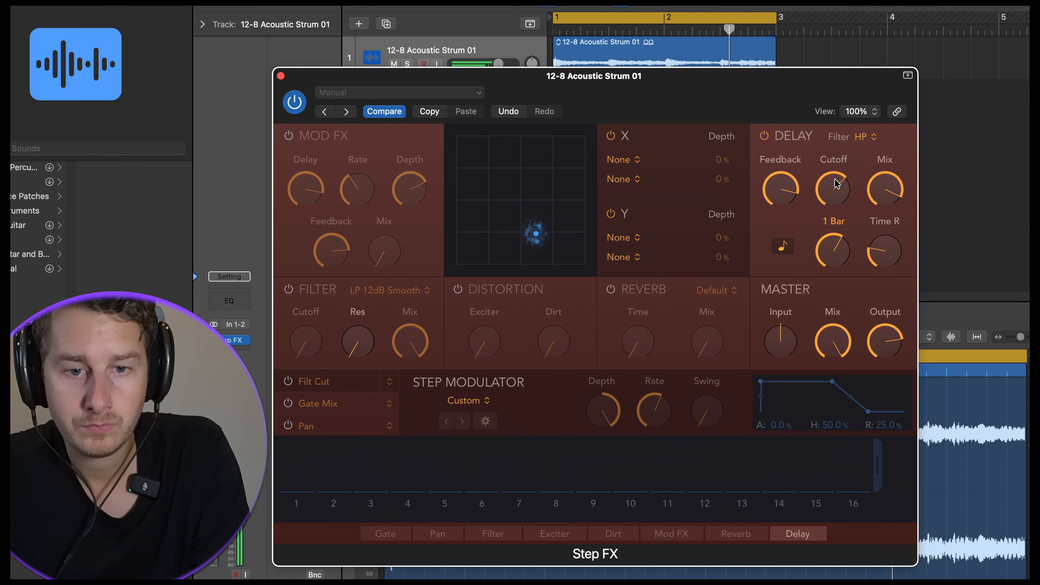
left_click_drag(887, 261, 919, 205)
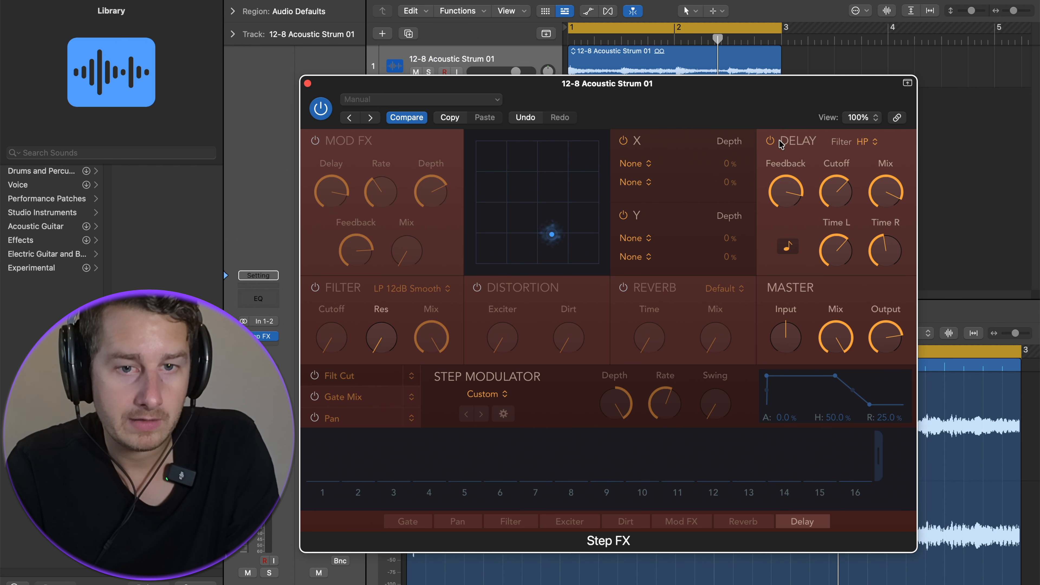
Bypass the Delay, enable the Filter module and raise its cutoff during playback.
left_click(771, 142)
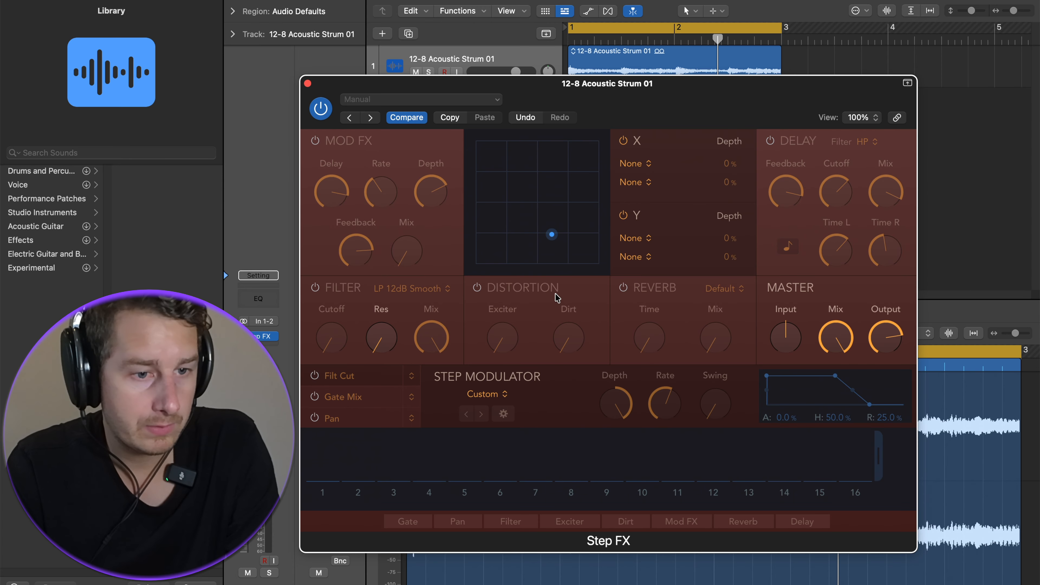
left_click(316, 288)
key("space")
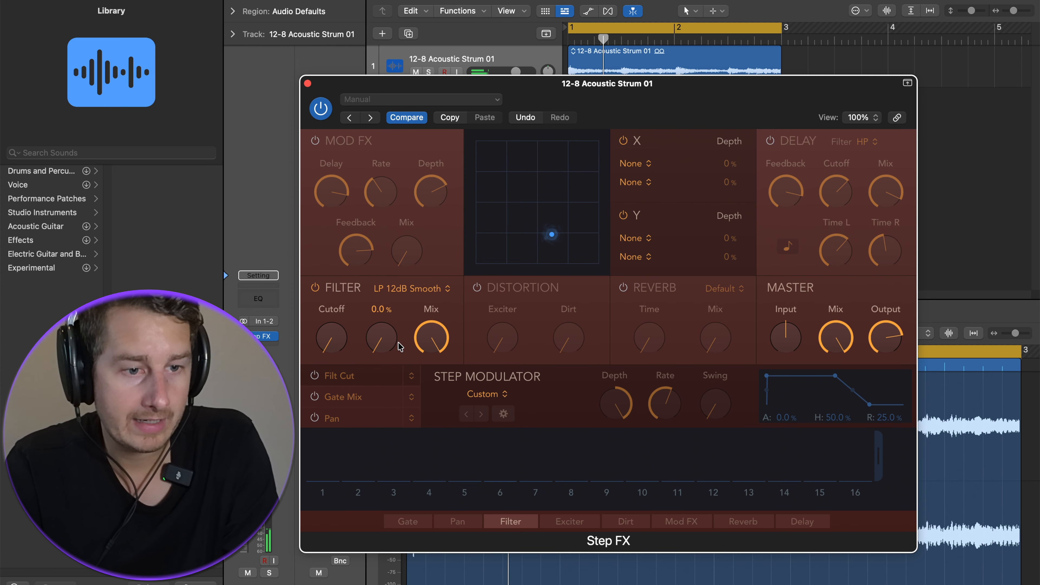
left_click_drag(331, 338, 333, 199)
Set the Filter module's type to Ring Mod.
left_click(425, 294)
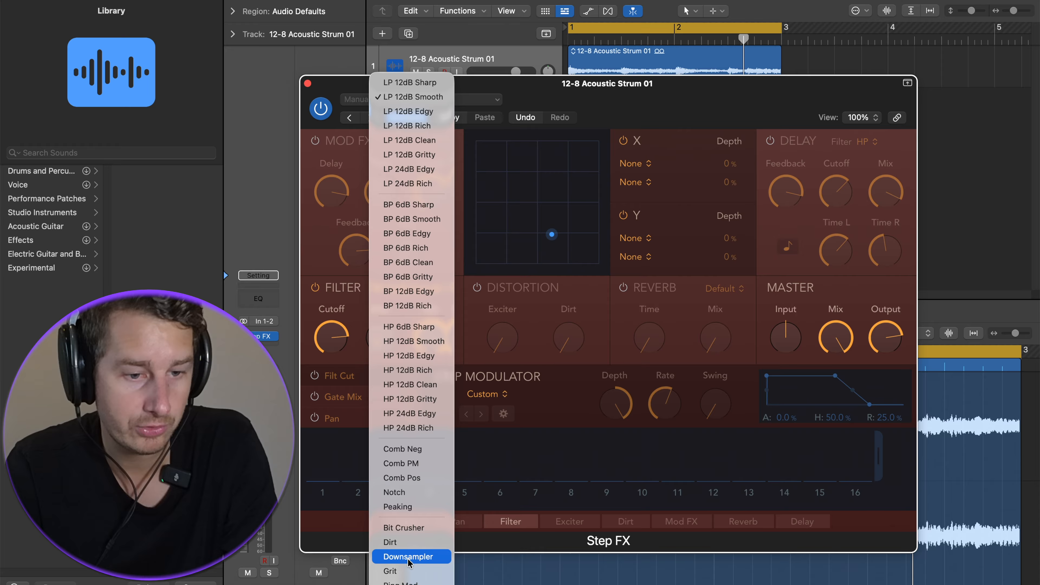
left_click(406, 577)
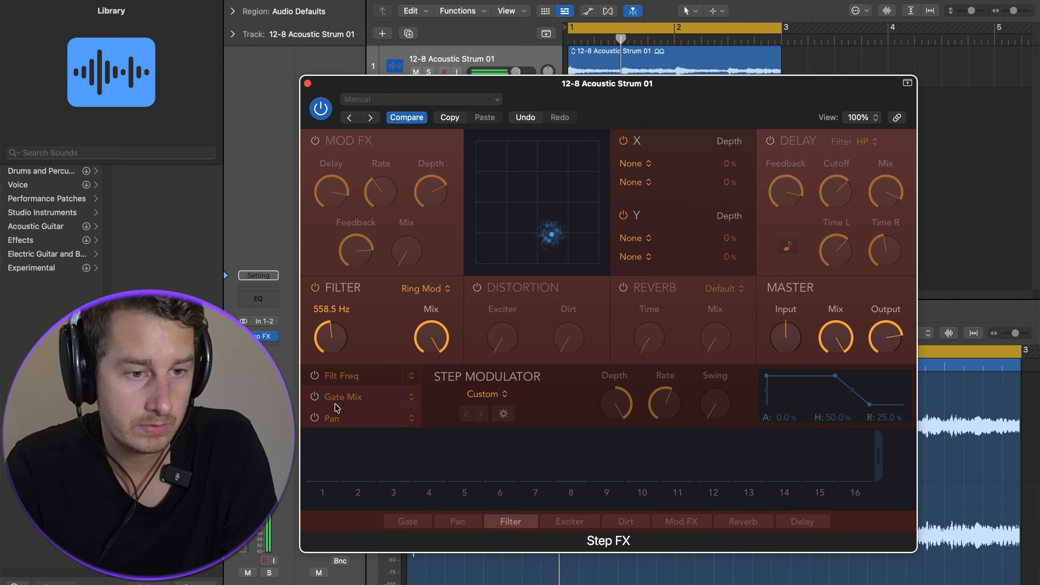
Change the filter type to Notch and adjust its cutoff, gain and mix.
left_click(426, 288)
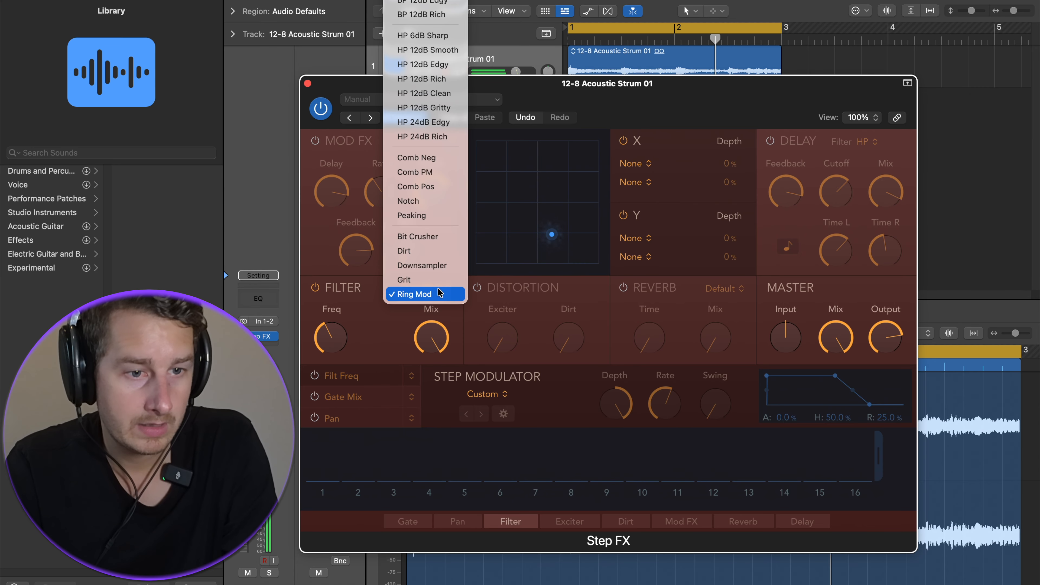
left_click(429, 201)
left_click_drag(342, 346, 372, 372)
left_click_drag(387, 337, 393, 293)
left_click_drag(331, 337, 342, 311)
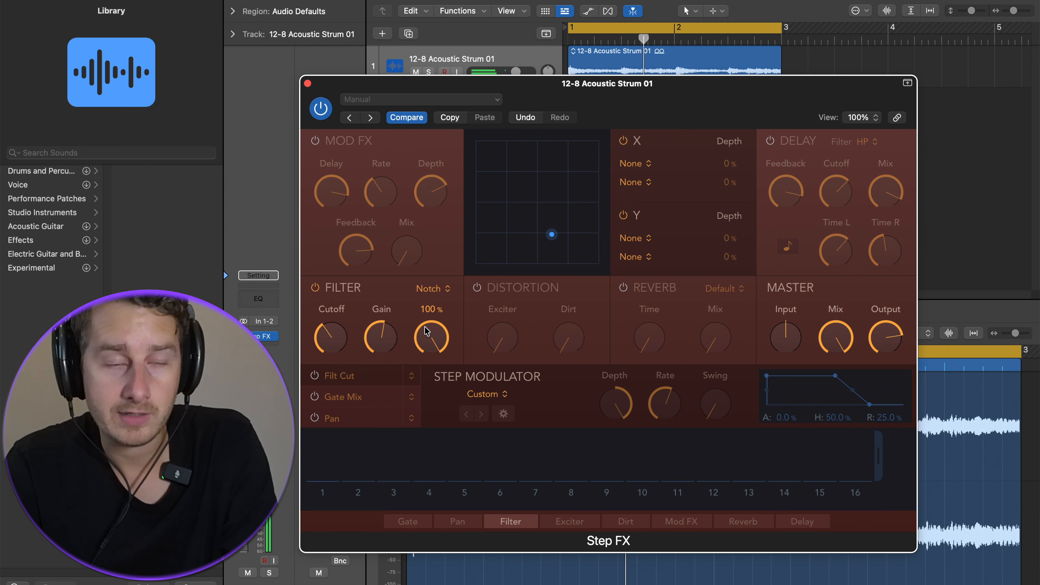
left_click_drag(425, 332, 447, 426)
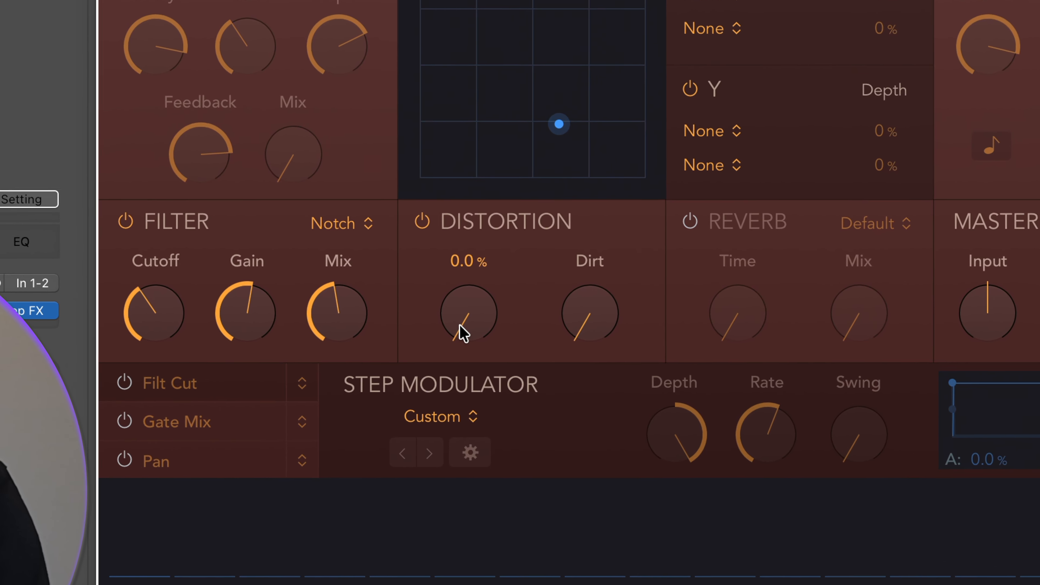
Raise the Distortion exciter and set the dirt amount to about 40.6%.
left_click_drag(471, 323, 473, 111)
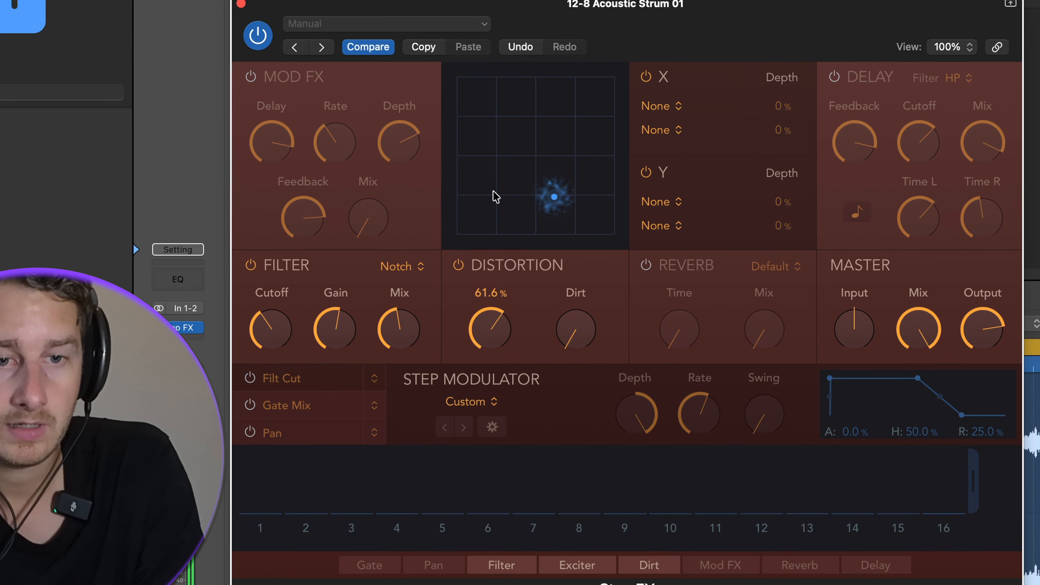
left_click_drag(493, 191, 495, 222)
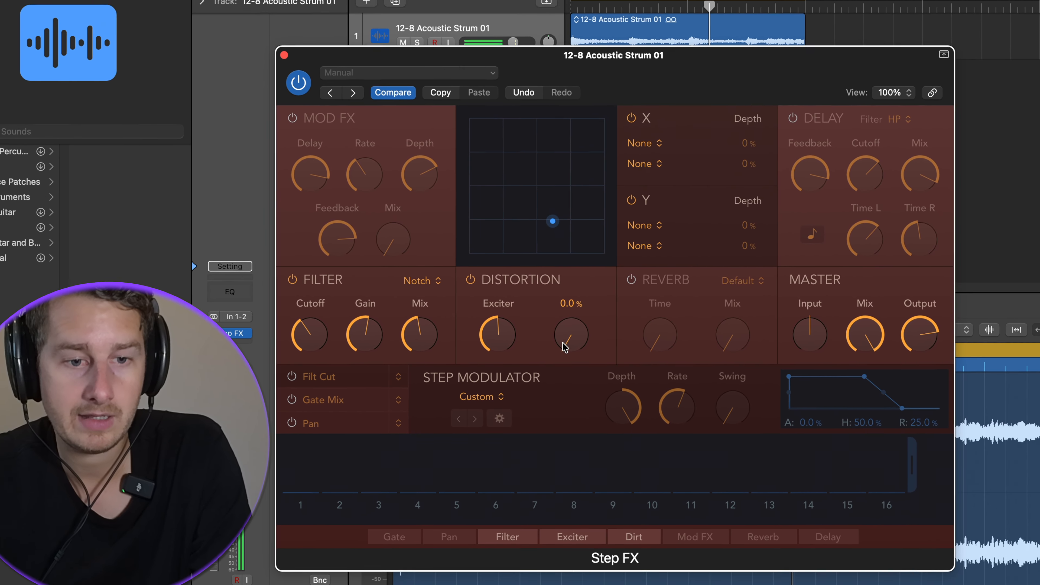
left_click_drag(572, 349, 577, 296)
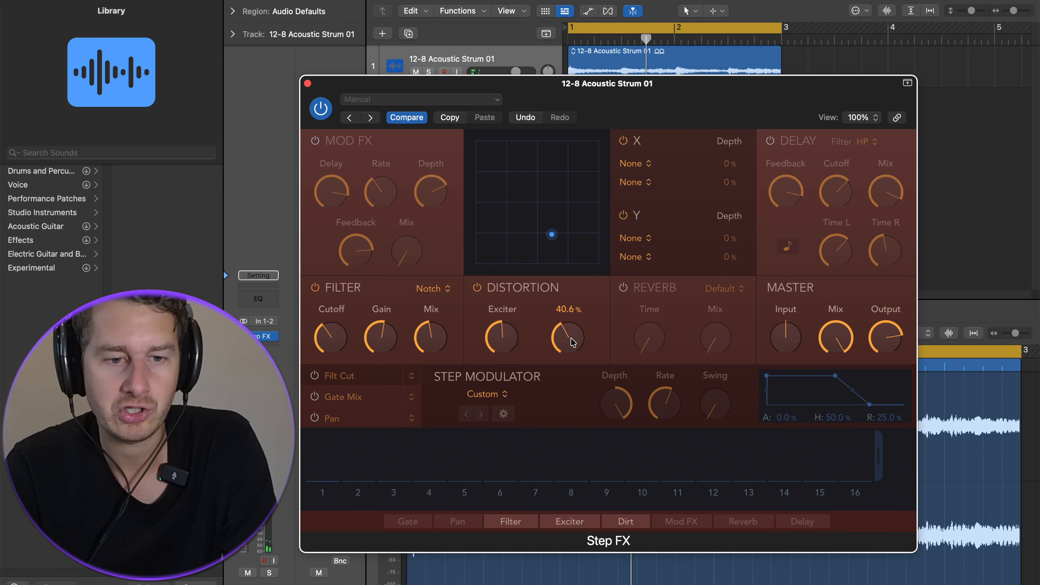
Bypass the Distortion, enable the Reverb module and raise the reverb time.
left_click(477, 288)
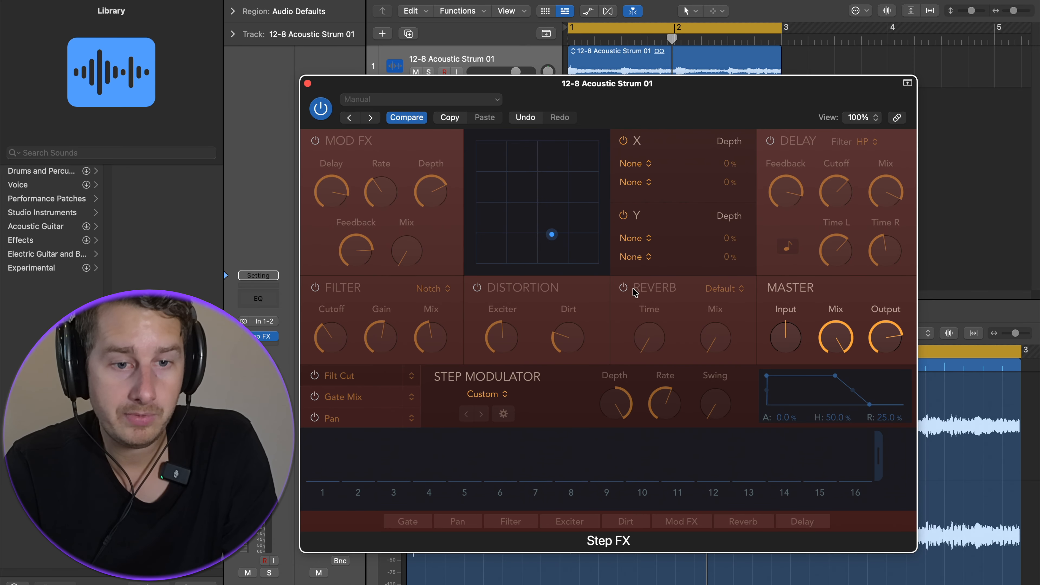
left_click(624, 288)
left_click_drag(650, 340, 649, 243)
Adjust the reverb mix and time while playing the track.
key("space")
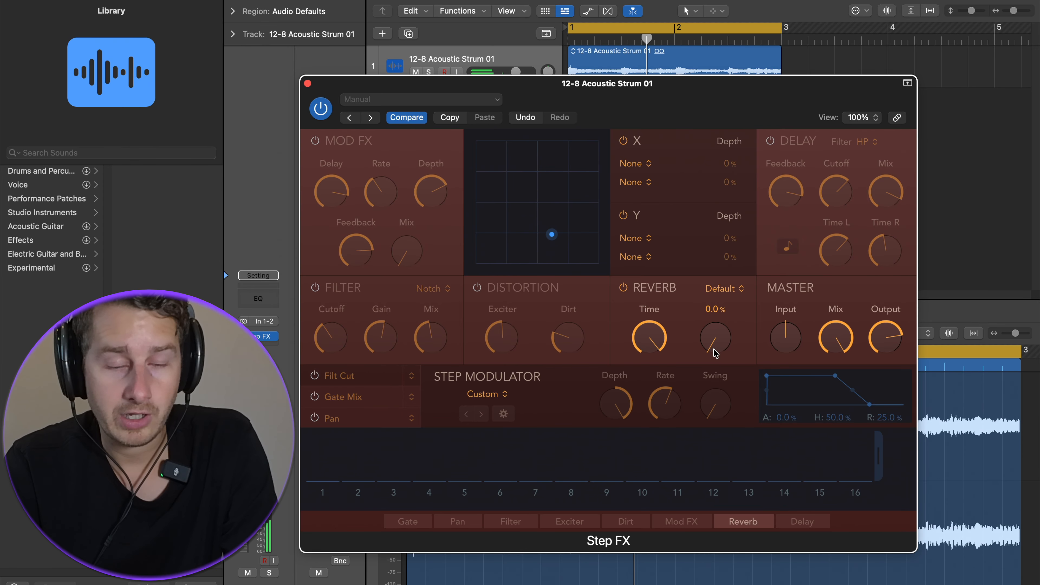
left_click_drag(717, 352, 712, 229)
left_click_drag(712, 349, 727, 353)
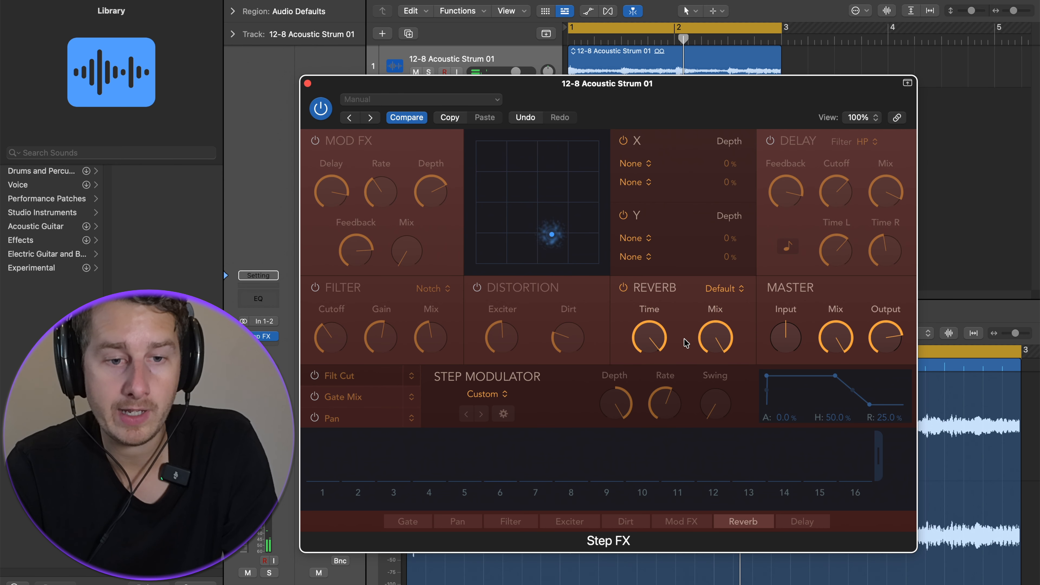
key("space")
left_click_drag(653, 341, 678, 471)
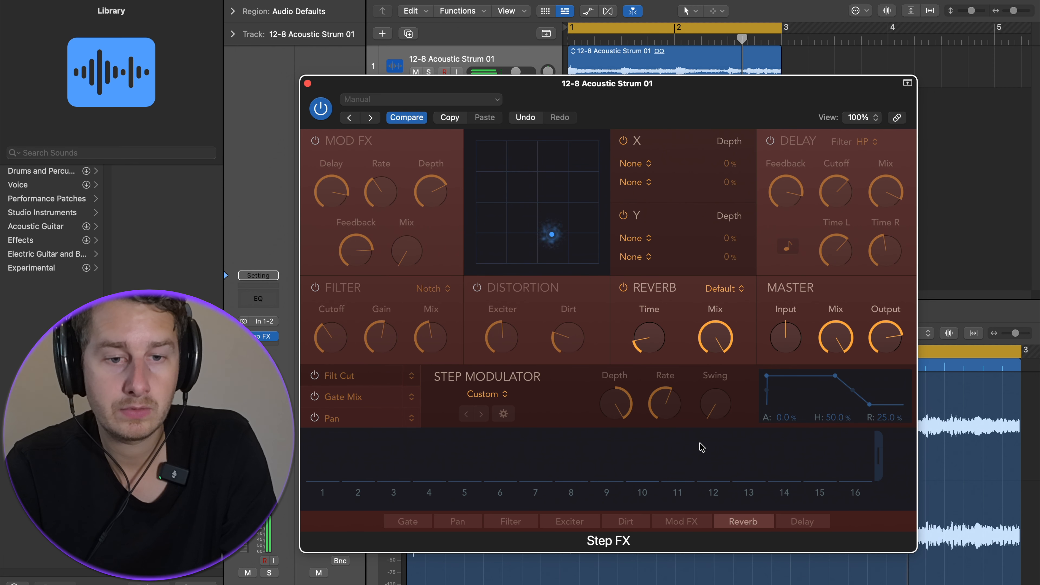
left_click_drag(715, 385, 720, 441)
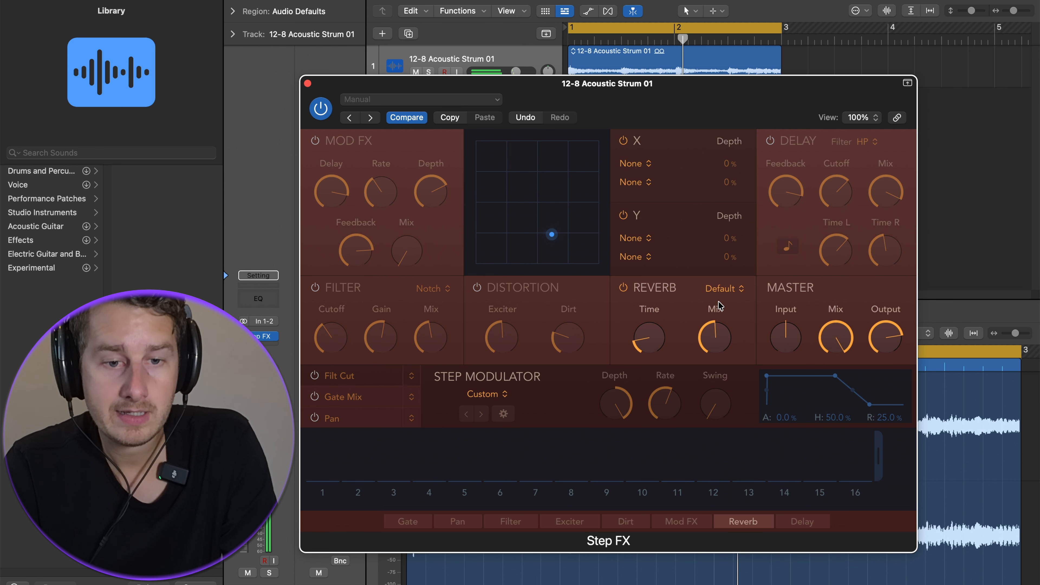
Try the Reverse reverb type and settle on the Space type.
left_click(725, 290)
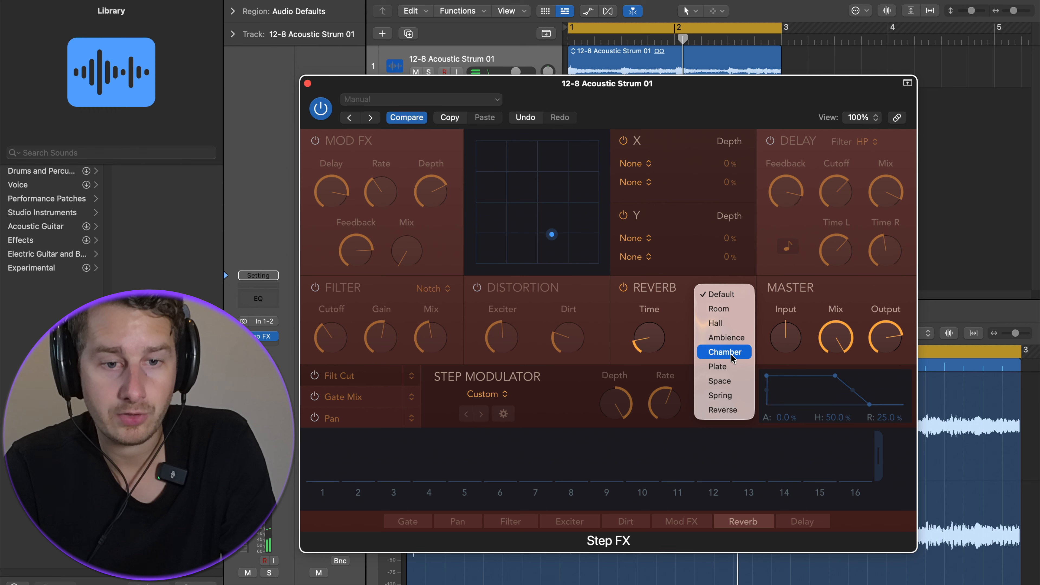
left_click(721, 410)
left_click(721, 295)
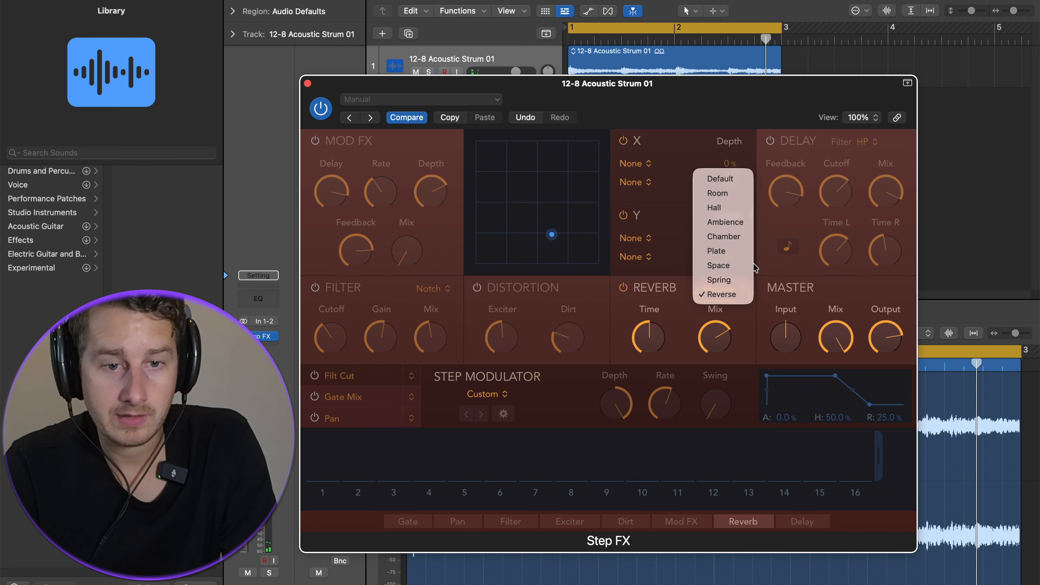
left_click(719, 265)
Fine-tune the Space reverb's mix and time during playback and bypass the Reverb module.
key("space")
left_click_drag(707, 329, 708, 314)
left_click_drag(652, 335, 654, 291)
mouse_move(710, 336)
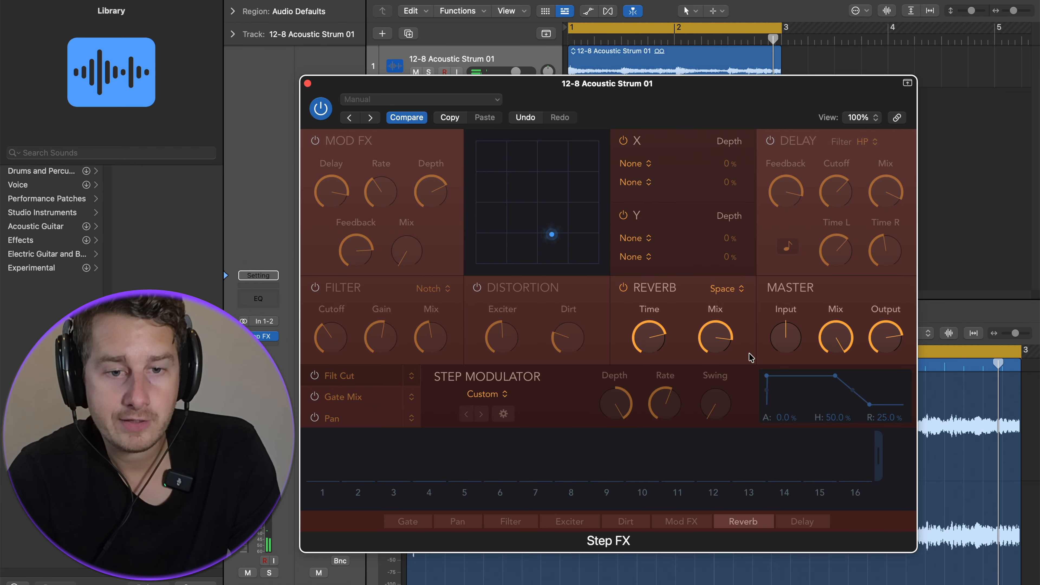
left_click(624, 289)
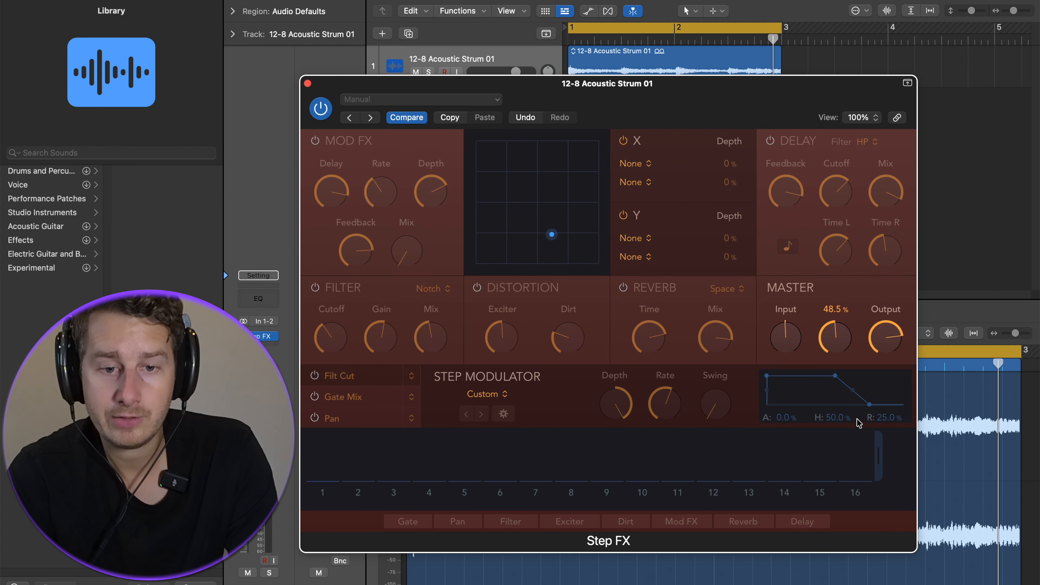
Raise the master mix while playing the track.
key("space")
left_click_drag(852, 357, 840, 298)
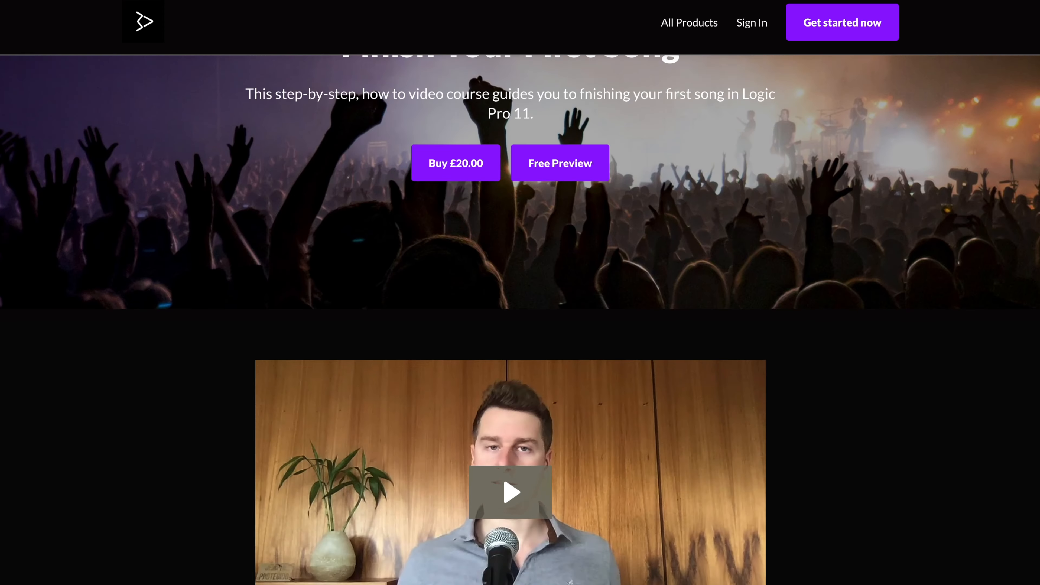
scroll(521, 319, "down", 20)
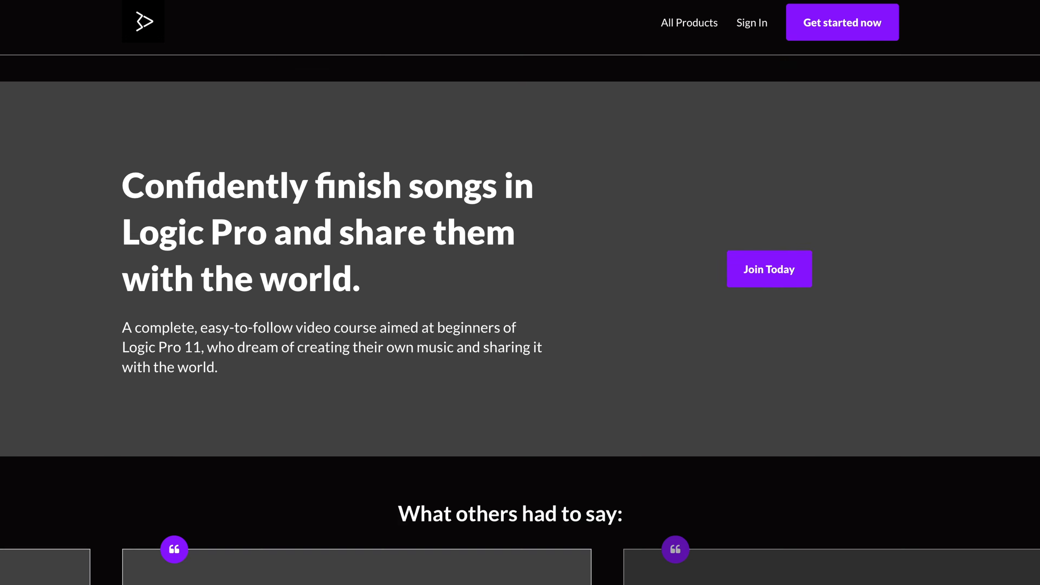
scroll(520, 319, "down", 20)
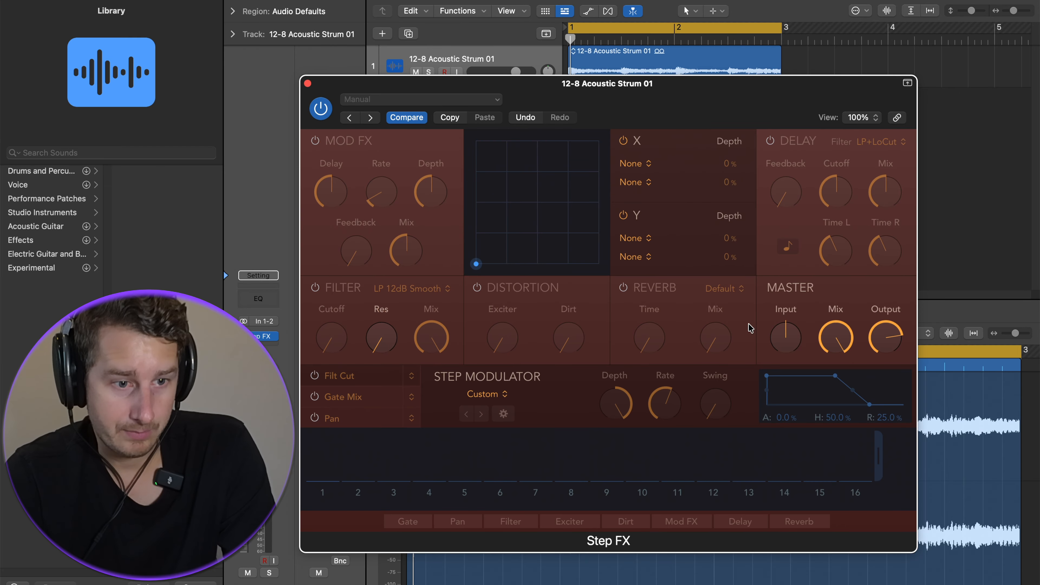
Enable the Filt Cut step-modulation row with Filter Cutoff as its target.
left_click(315, 376)
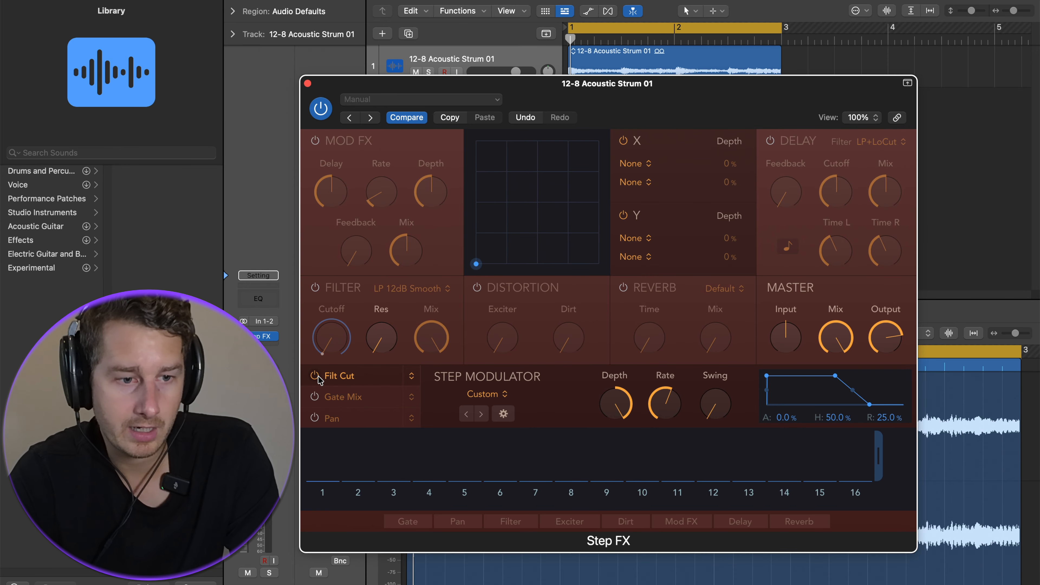
left_click(410, 375)
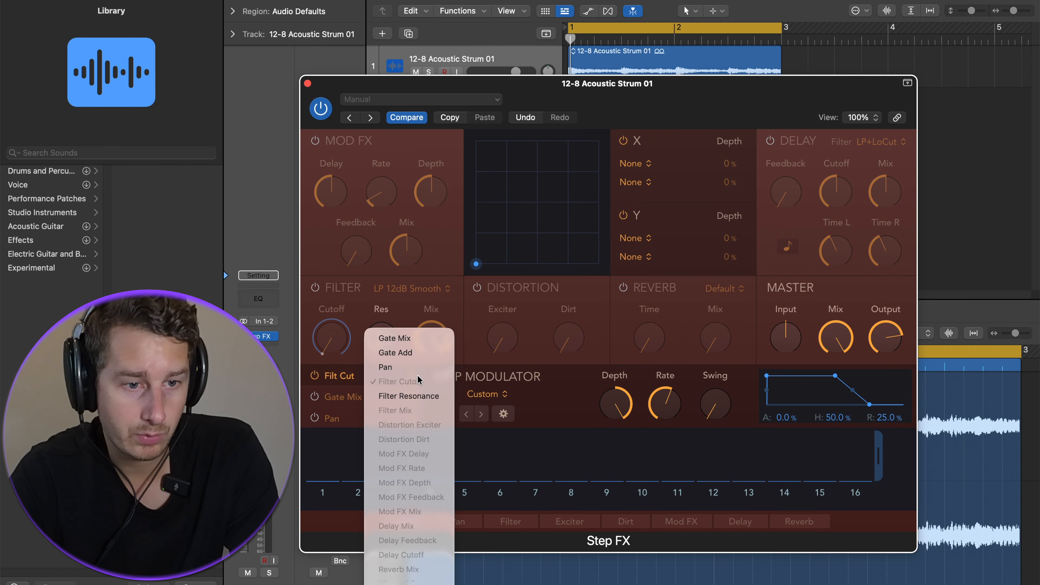
left_click(351, 380)
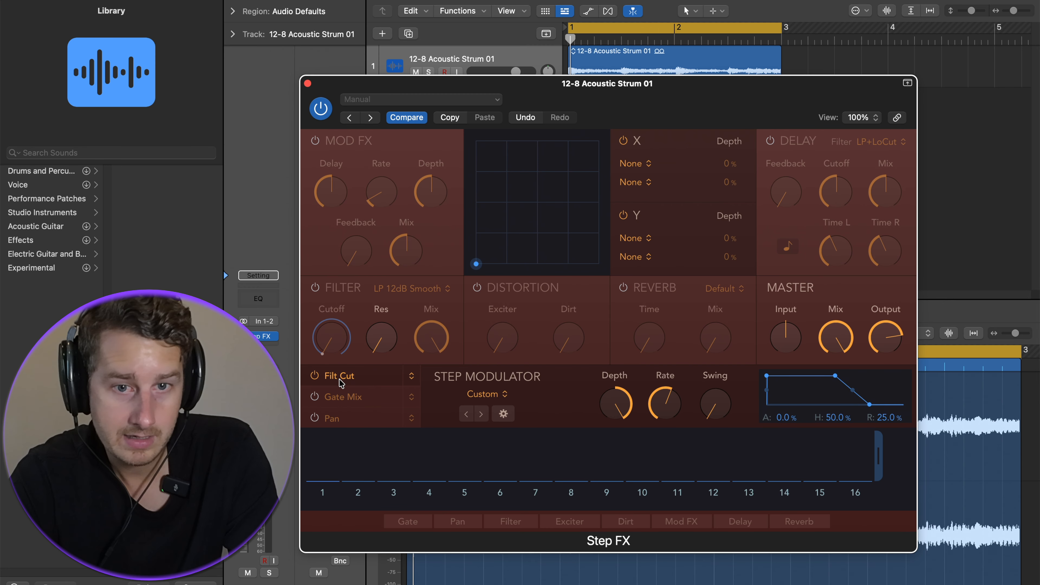
Turn on the Filter module and draw a custom cutoff step pattern across the 16 steps.
left_click(315, 288)
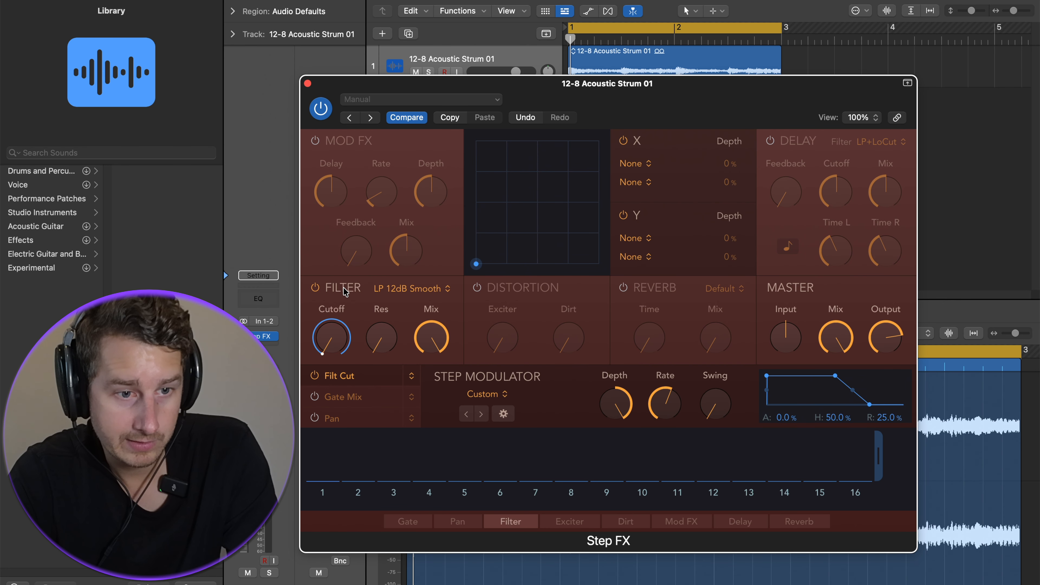
left_click(464, 454)
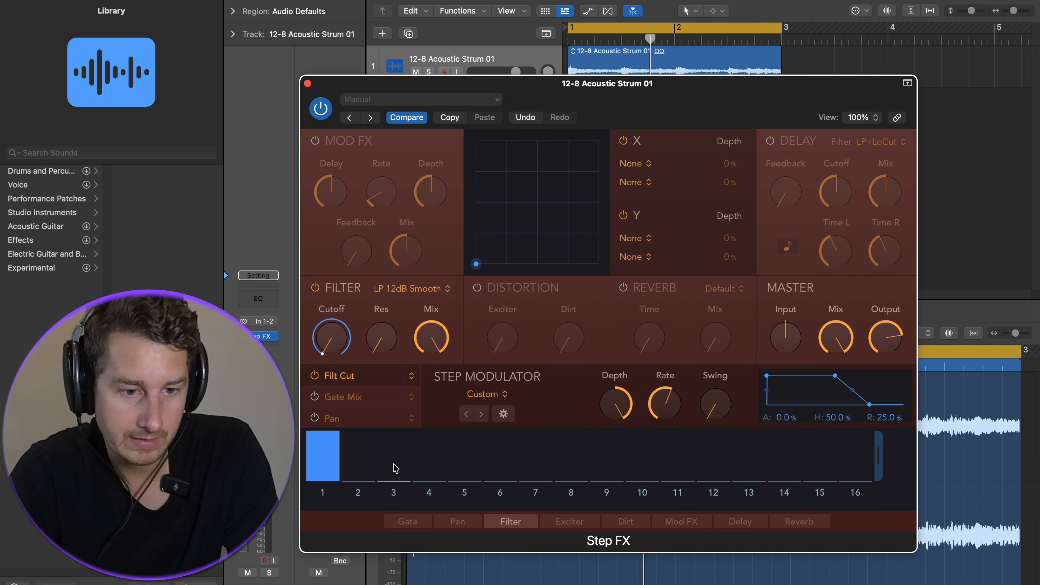
left_click(394, 449)
left_click(467, 459)
left_click(467, 441)
left_click(509, 455)
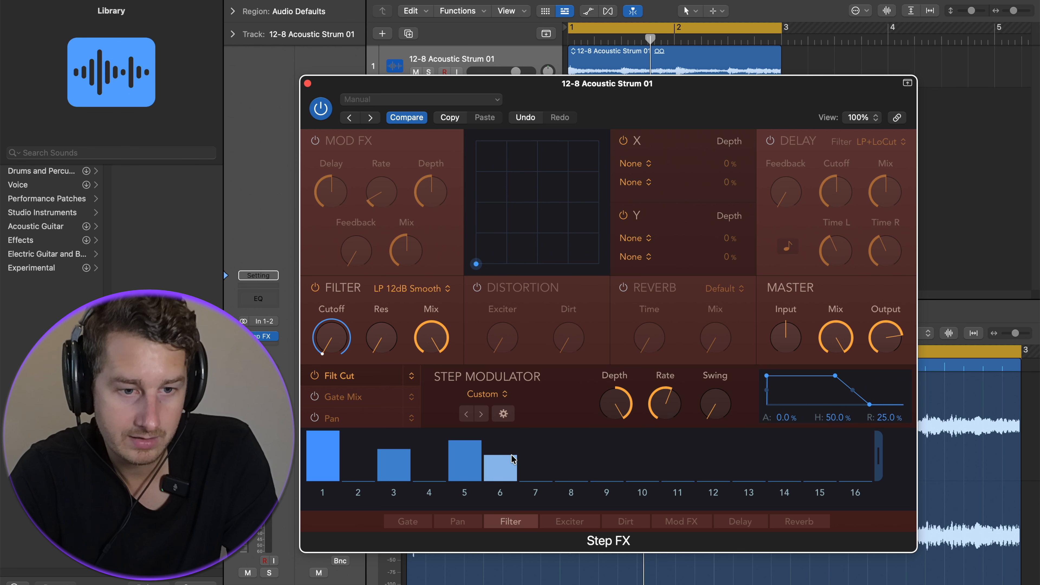
left_click(540, 445)
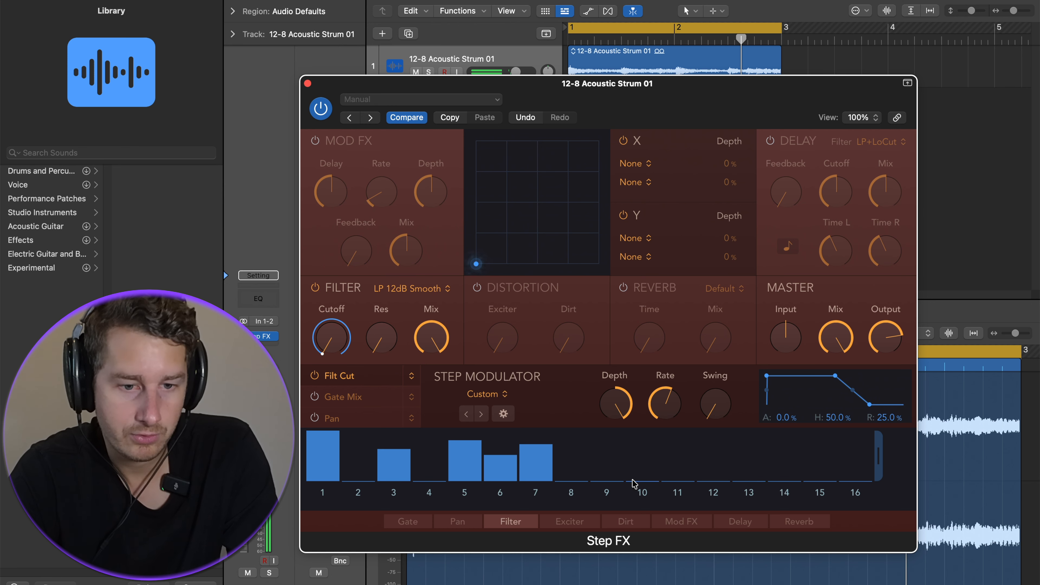
left_click(607, 433)
left_click(678, 449)
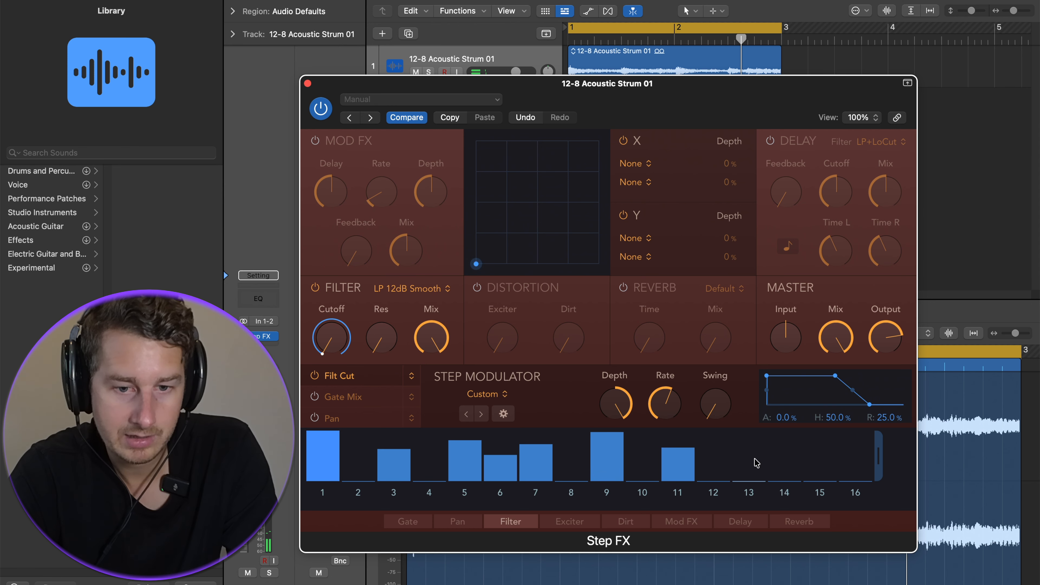
left_click(749, 448)
left_click(820, 433)
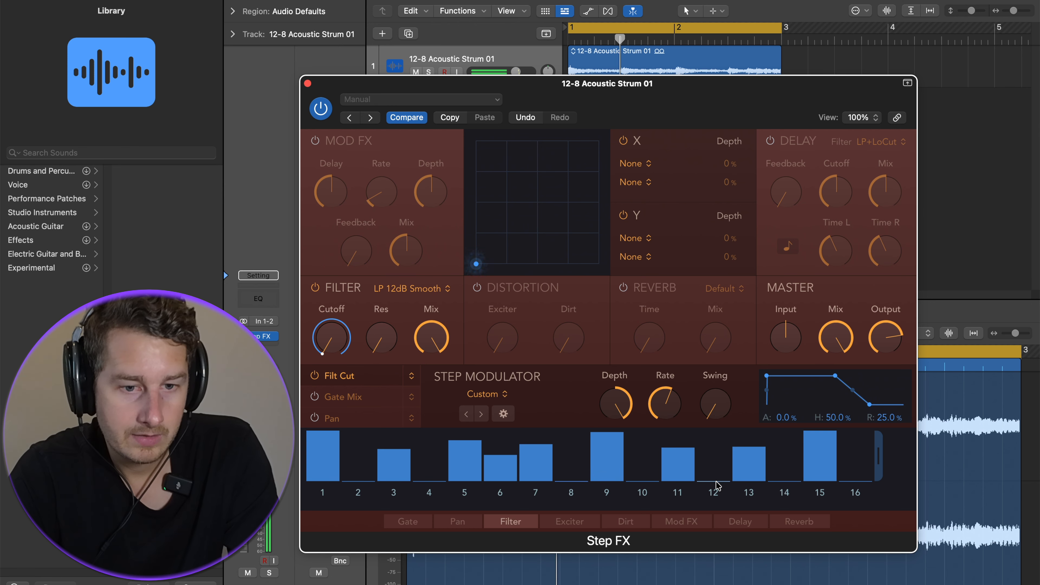
Load the Sine LFO pattern for the Filt Cut row.
left_click(483, 398)
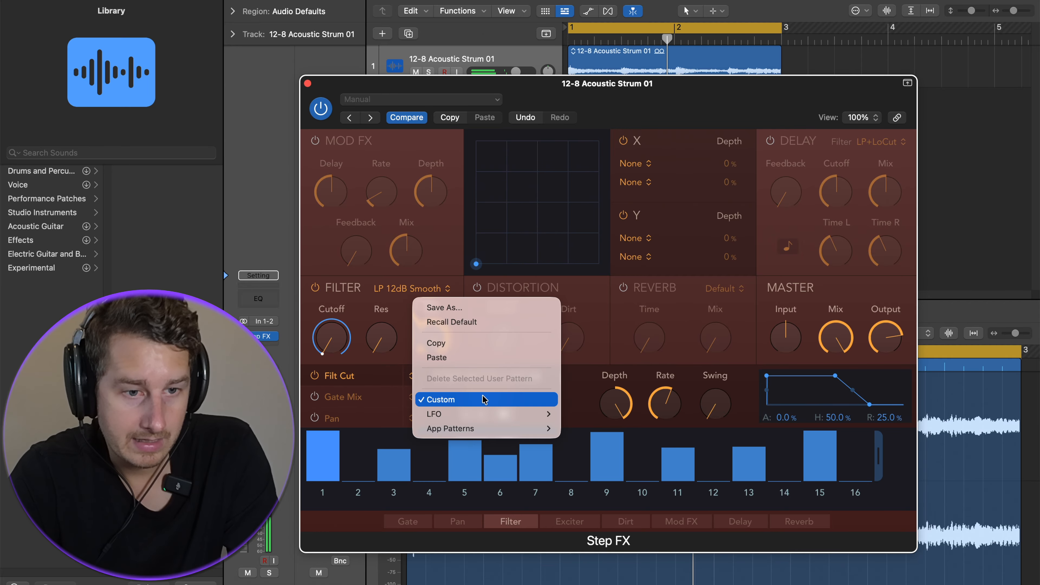
mouse_move(480, 416)
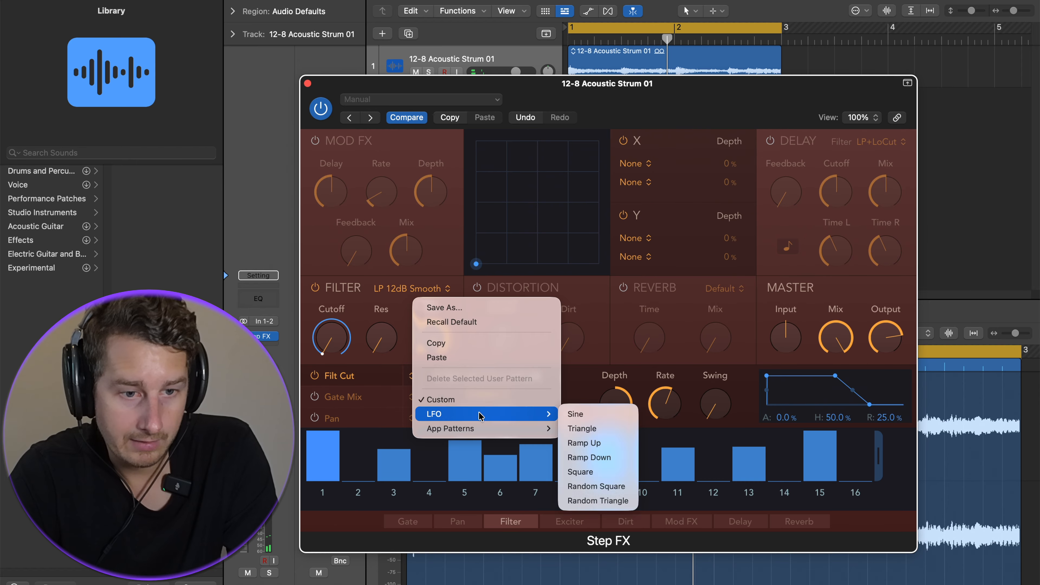
left_click(573, 415)
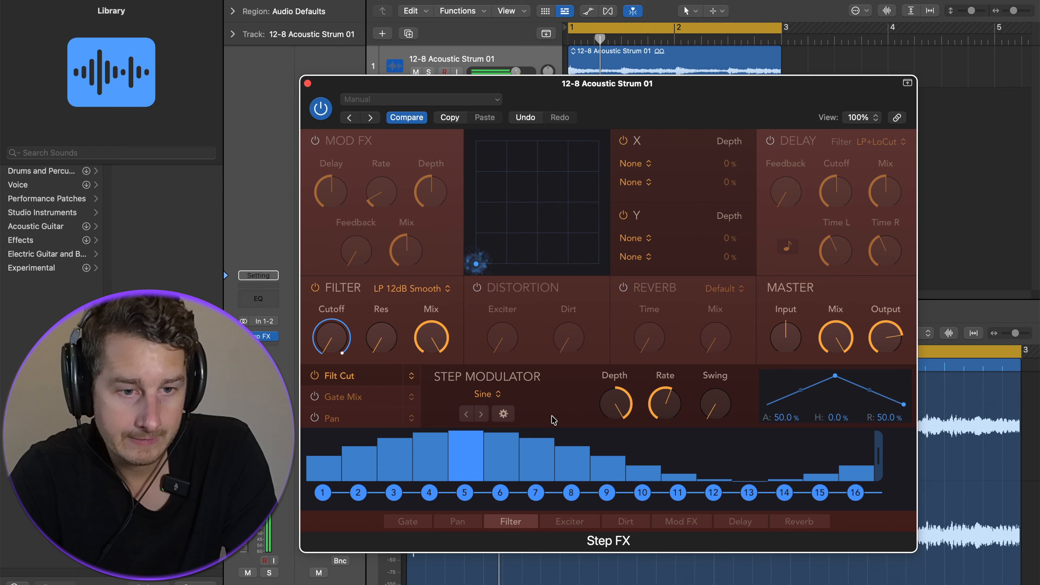
Load the Rolling 02 app pattern for the Filt Cut row.
left_click(484, 397)
mouse_move(532, 415)
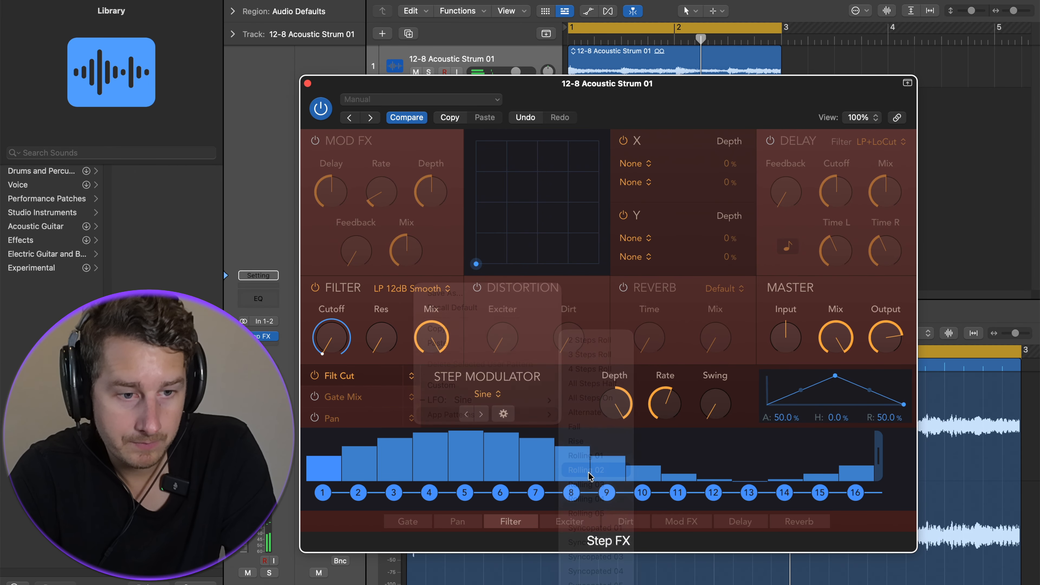
left_click(590, 471)
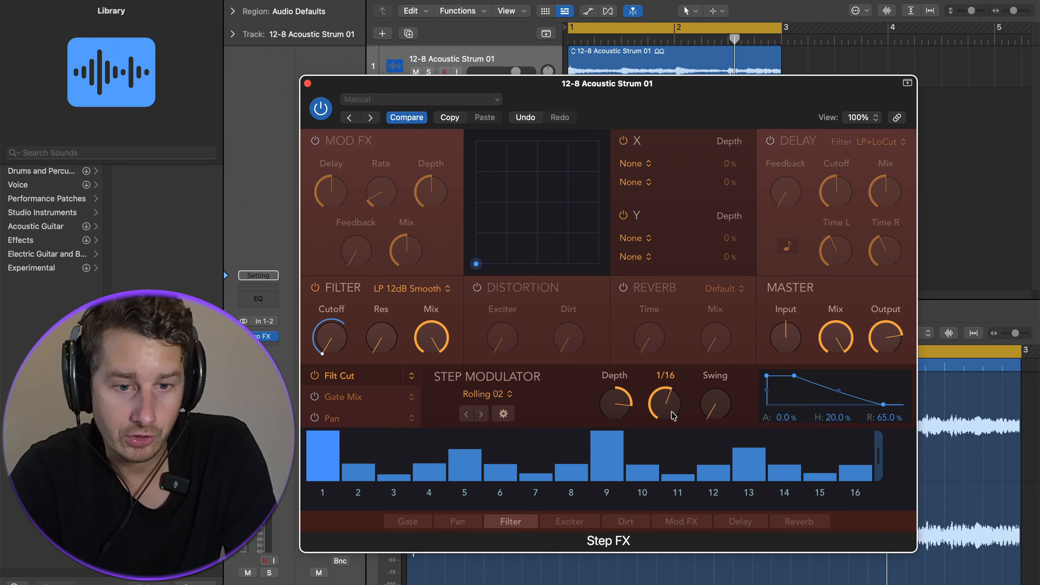
Play the track and raise the step modulator's Rate and Swing.
key("space")
left_click_drag(668, 405, 673, 373)
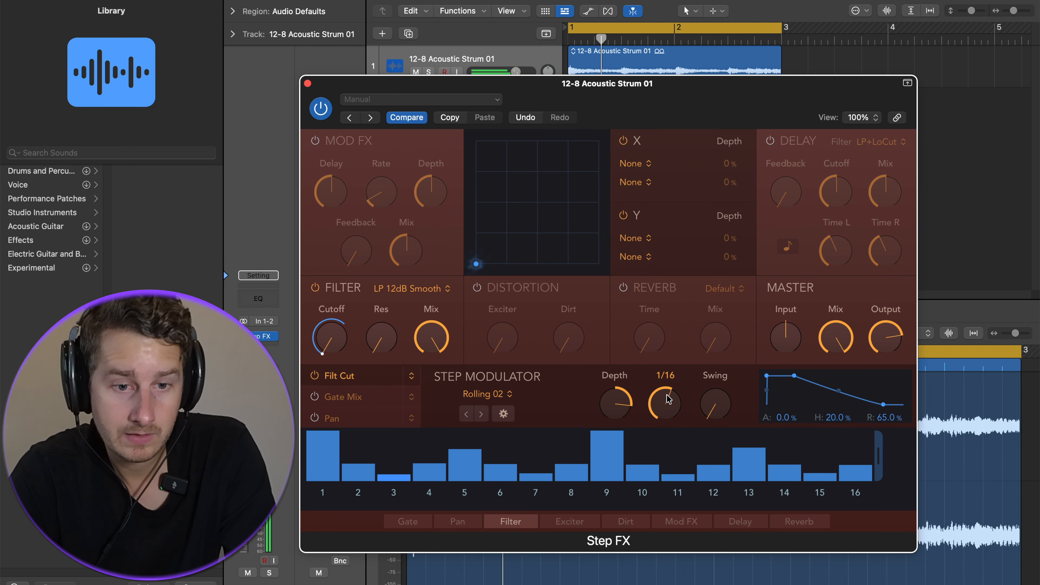
left_click_drag(715, 404, 731, 389)
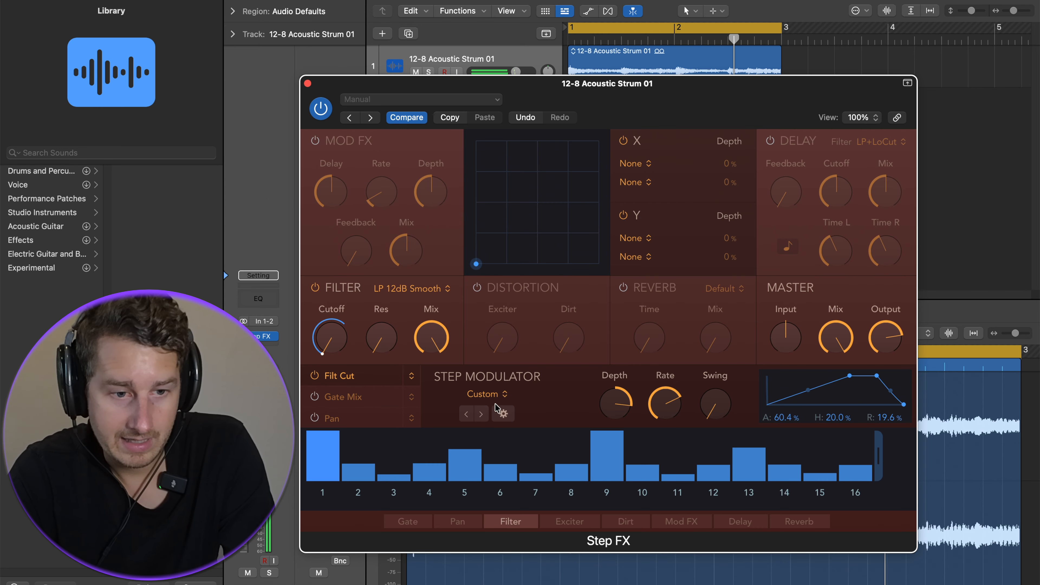
Step through the preset patterns until reaching Alternate.
left_click(482, 415)
left_click(481, 414)
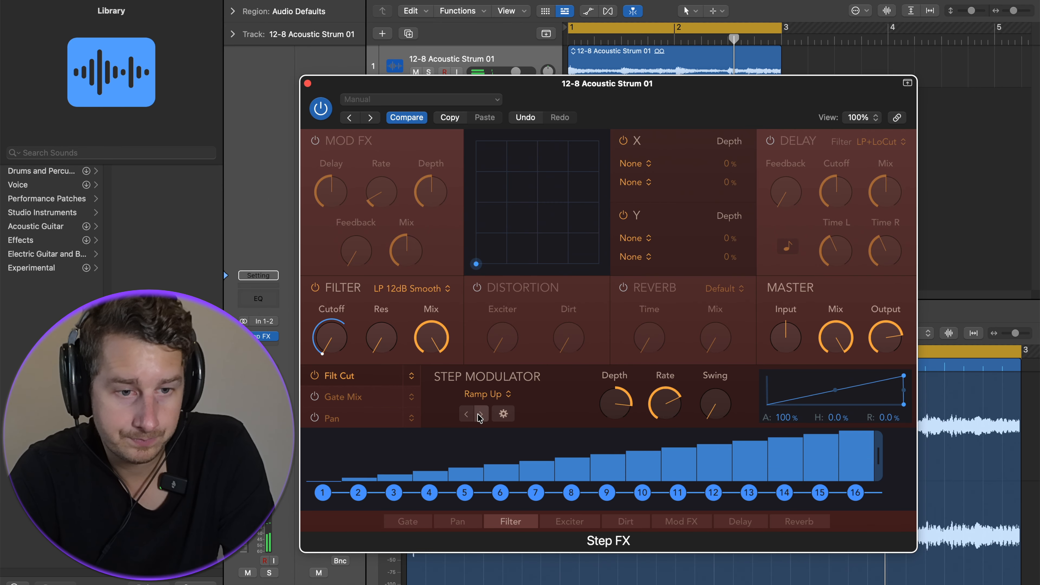
left_click(481, 414)
left_click(481, 414)
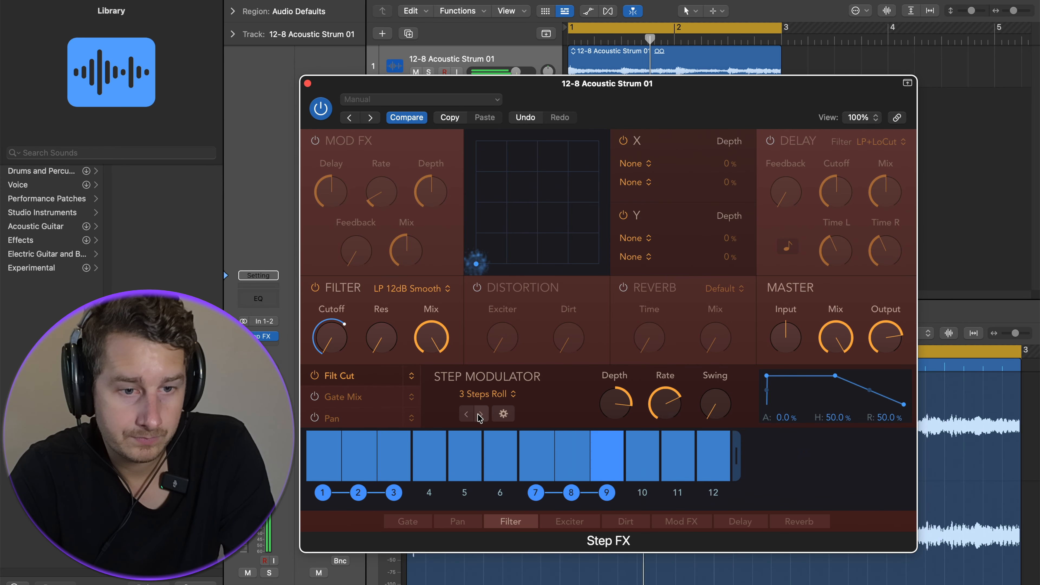
left_click(481, 414)
left_click(480, 414)
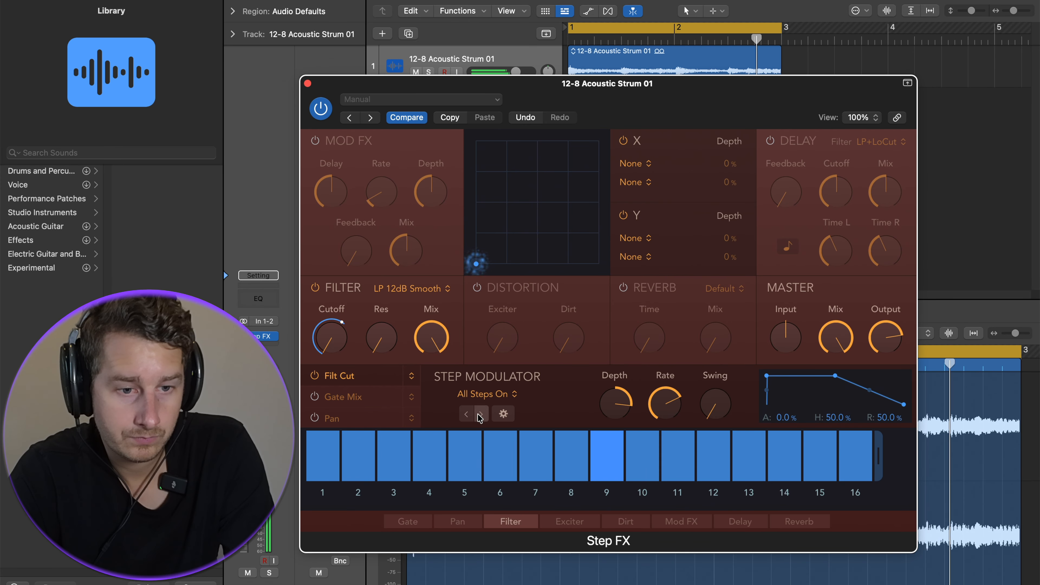
left_click(480, 414)
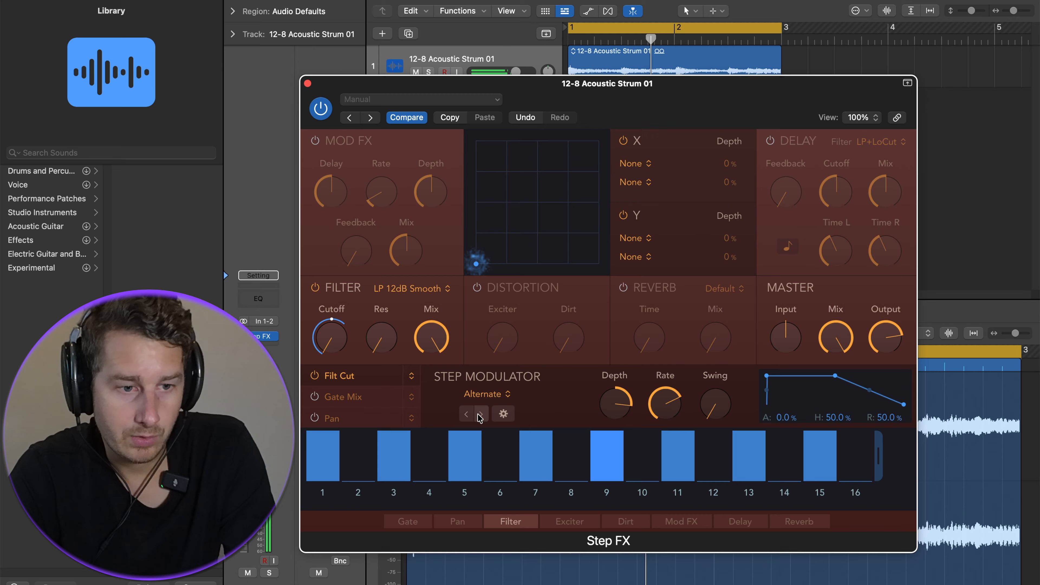
Reverse the Alternate cutoff pattern with the pattern transform options and stop playback.
left_click(504, 414)
left_click(556, 396)
left_click(508, 417)
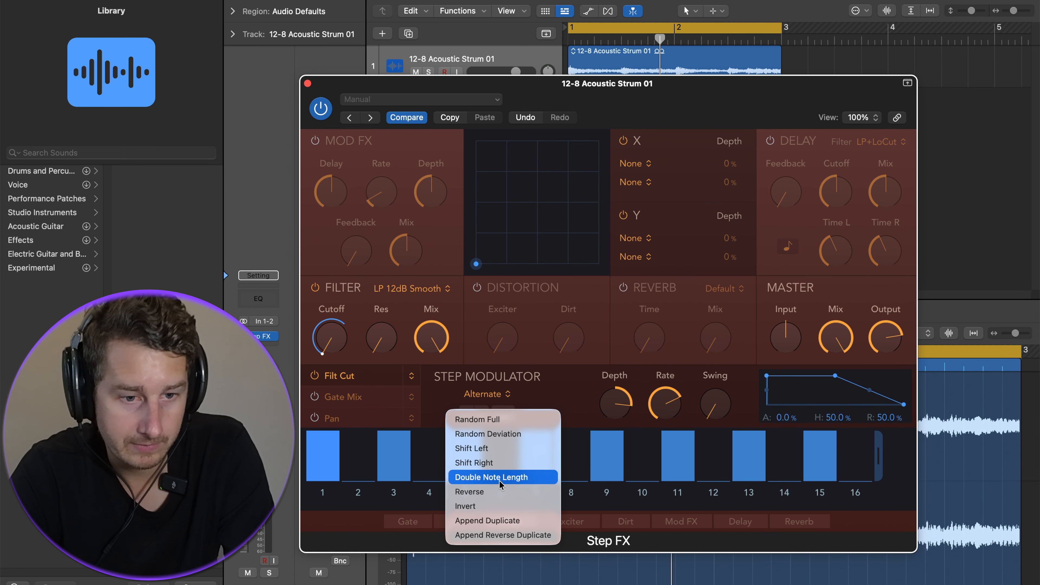
left_click(503, 492)
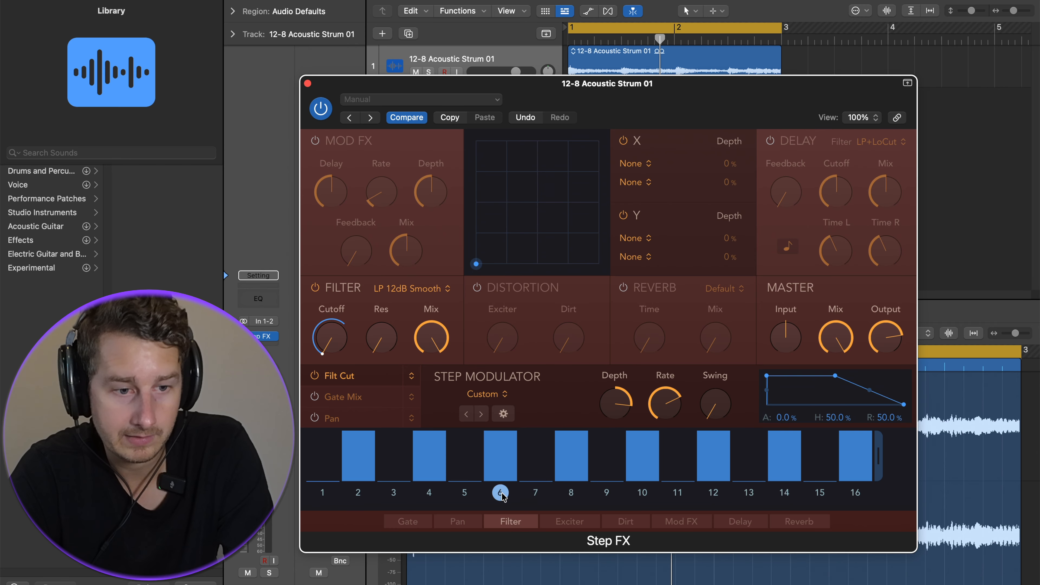
key("space")
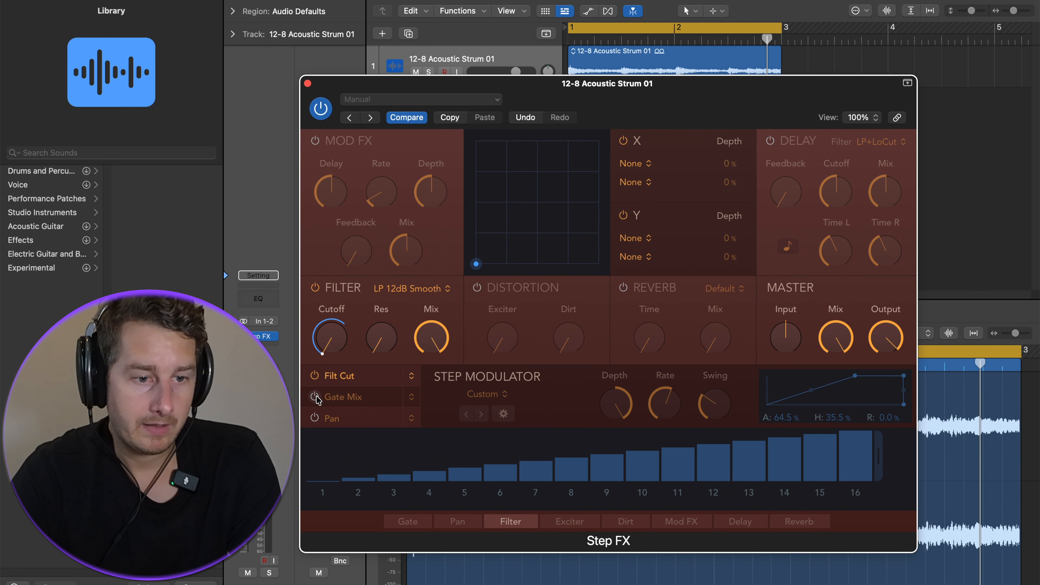
Enable the second modulation row, retarget it to Filter Resonance, and start playback.
left_click(315, 396)
left_click(366, 400)
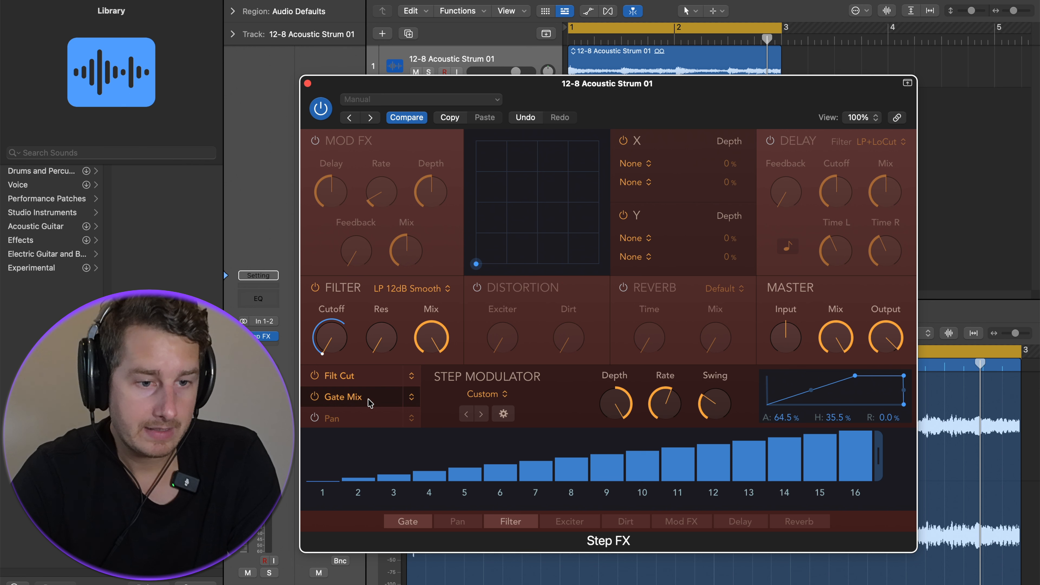
left_click(412, 396)
left_click(415, 458)
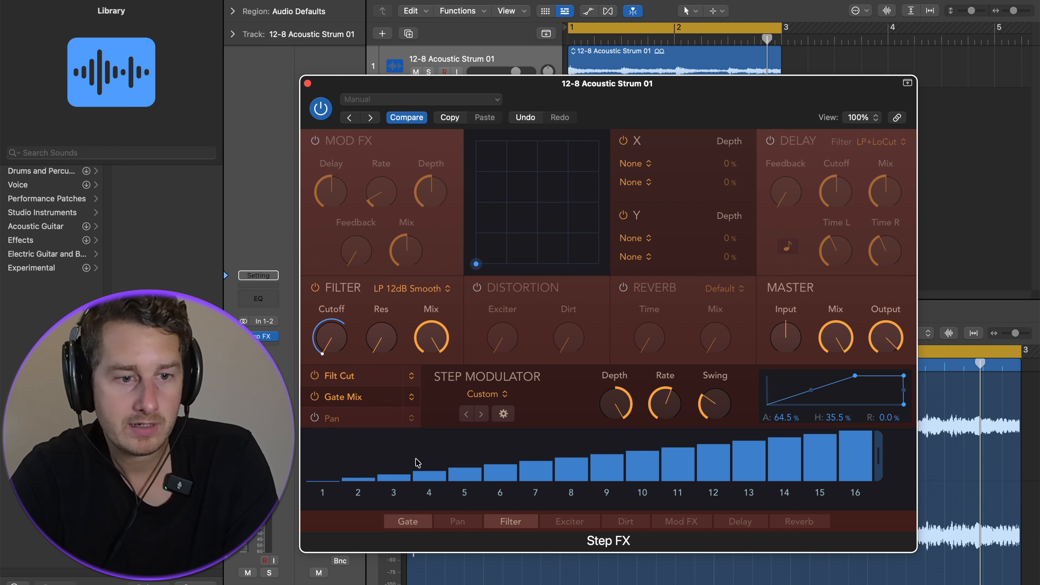
key("space")
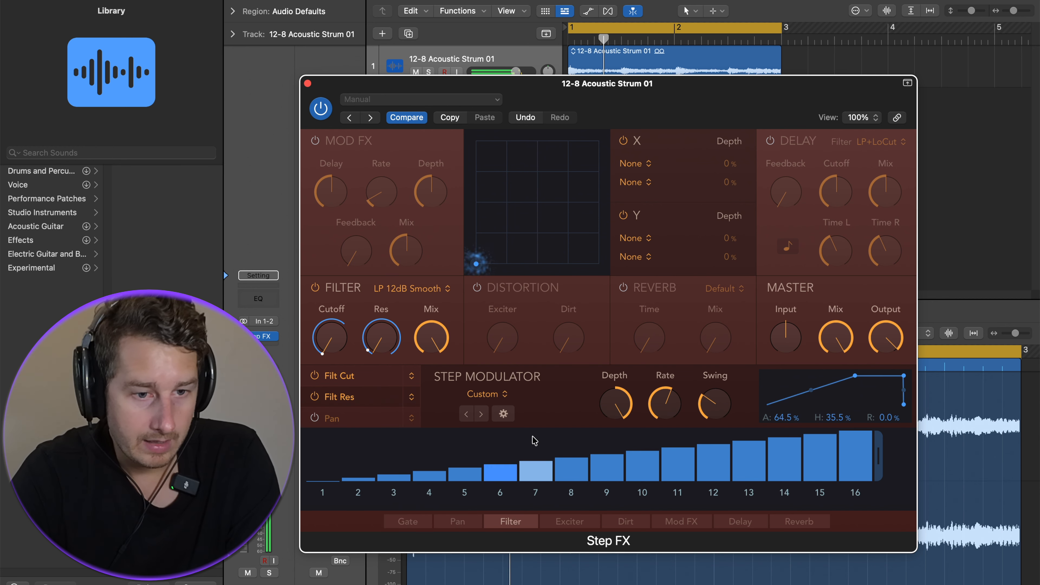
Load the Syncopated 01 pattern for resonance, set Rate to 1/8 and raise Swing during playback.
left_click(466, 414)
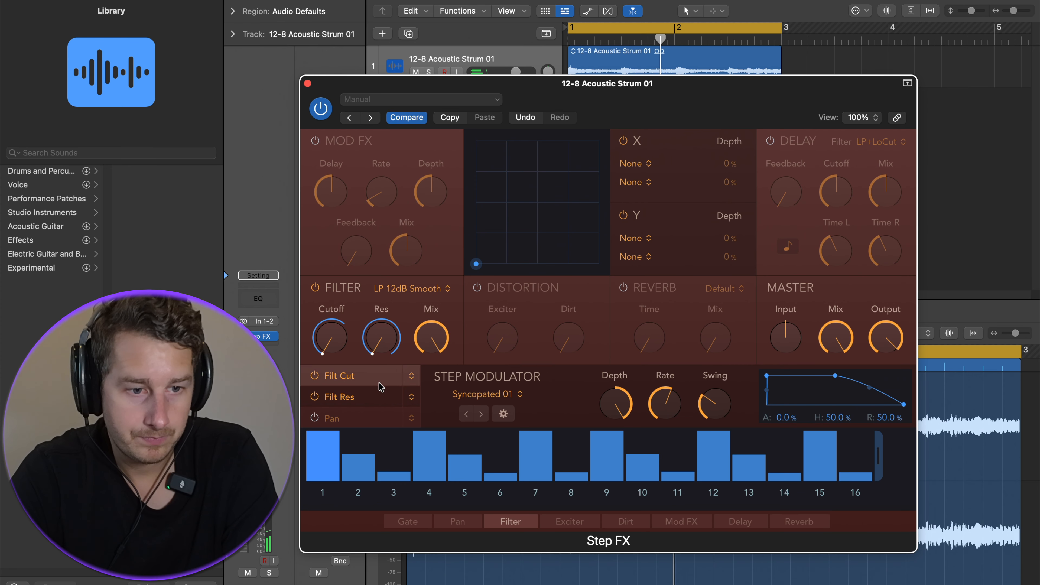
key("space")
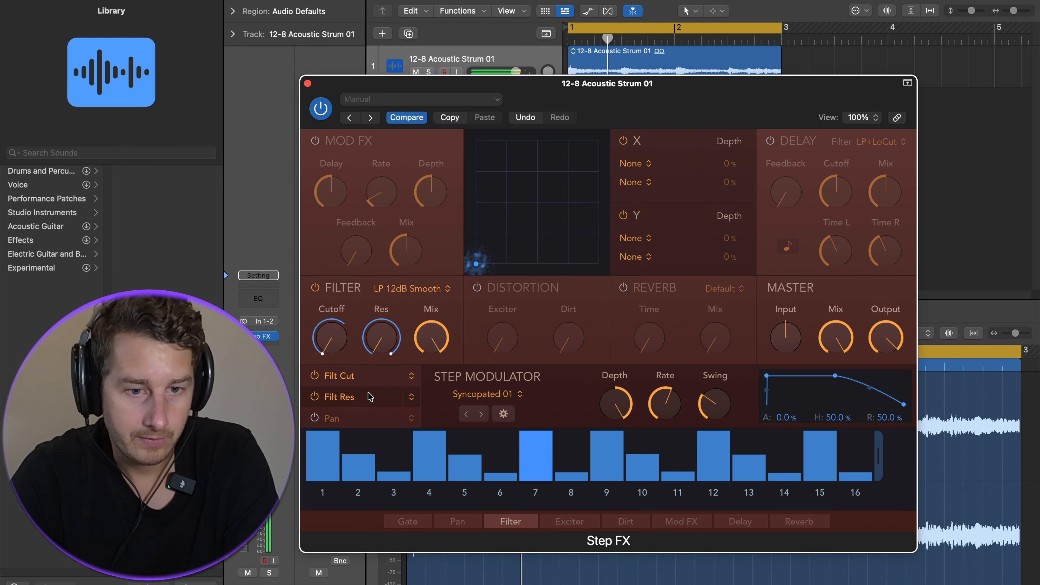
left_click_drag(626, 423, 656, 422)
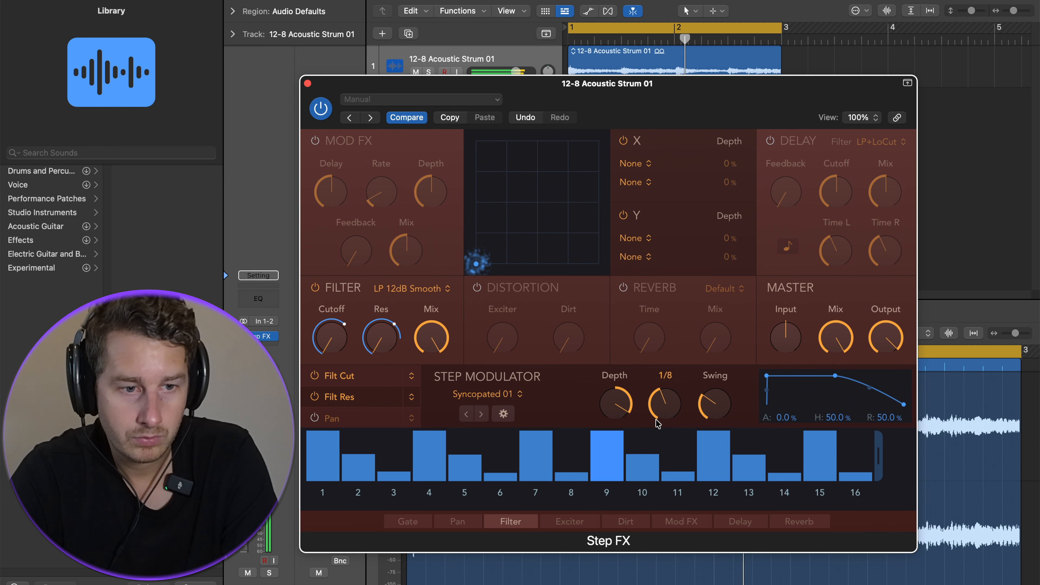
left_click_drag(715, 406, 734, 363)
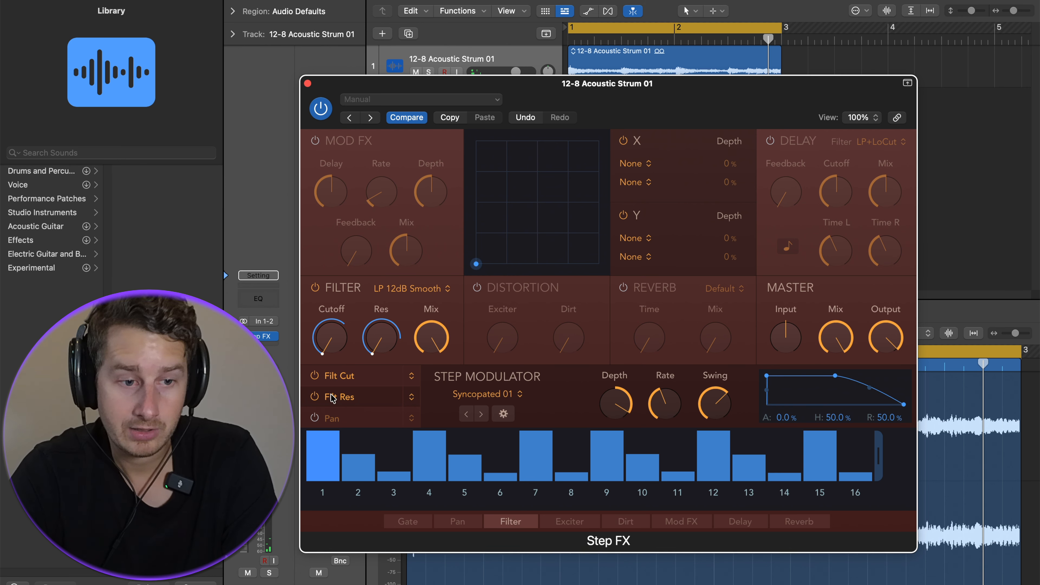
Enable the third modulation row with Pan as its target.
left_click(325, 420)
left_click(314, 419)
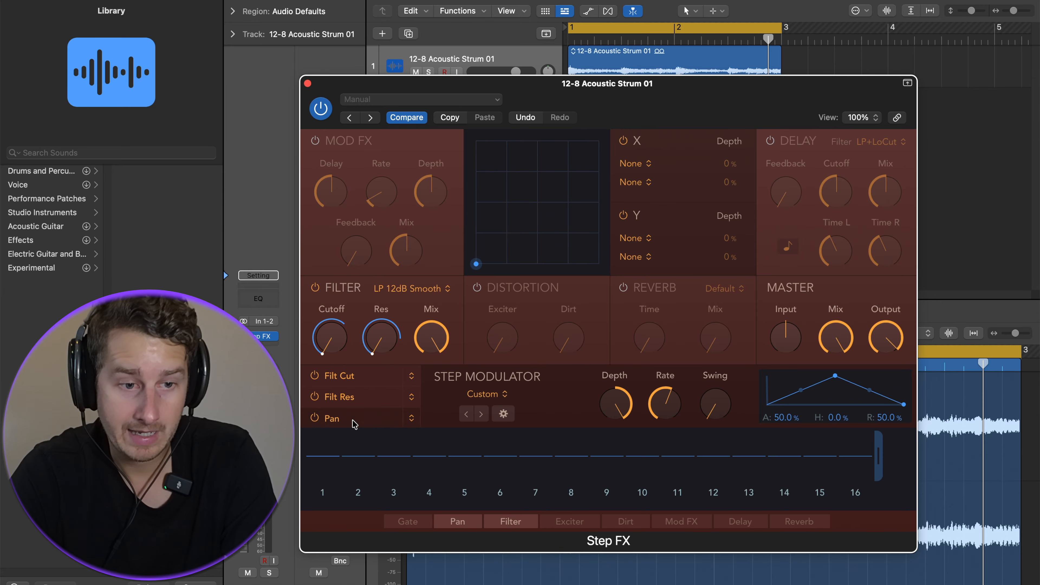
left_click(411, 418)
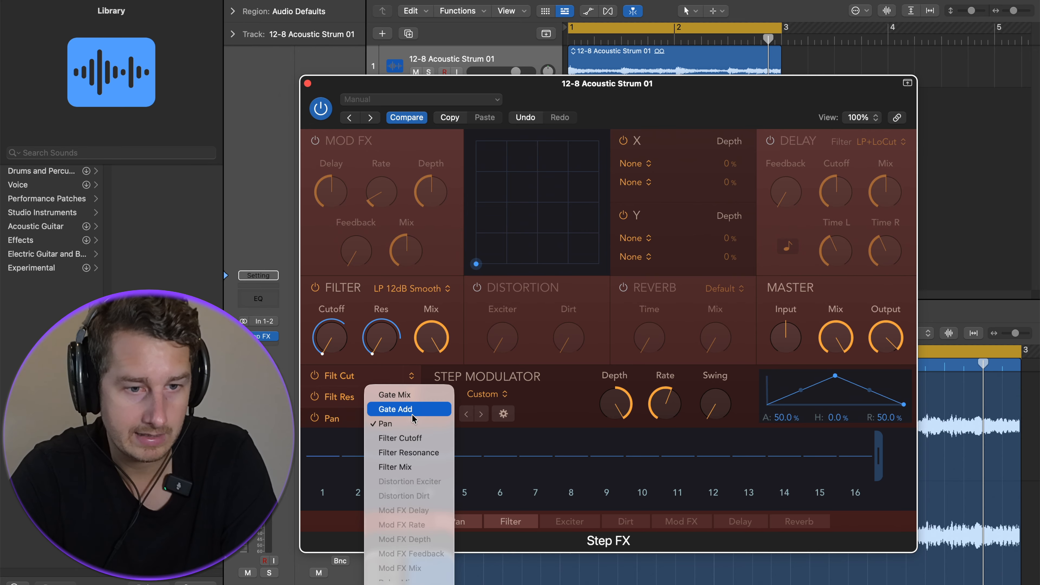
left_click(423, 426)
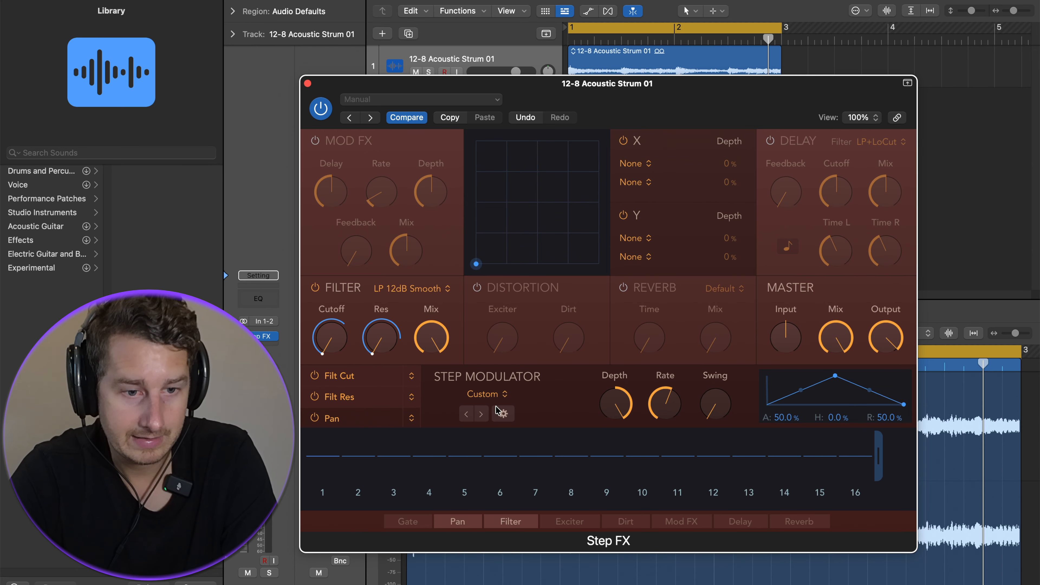
Load the Alternate app pattern for the Pan row and play the track.
left_click(489, 394)
mouse_move(484, 414)
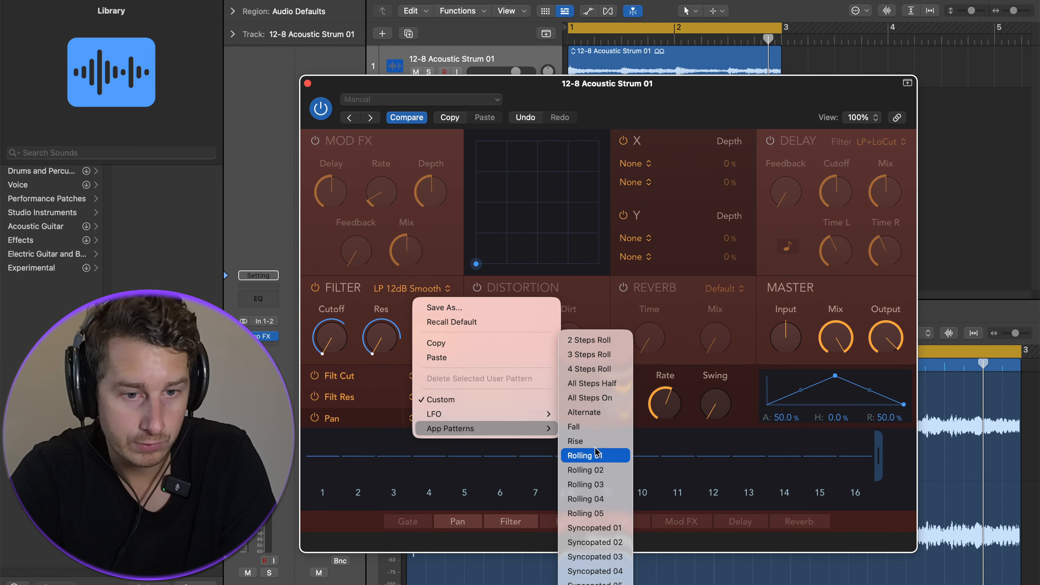
left_click(597, 413)
key("space")
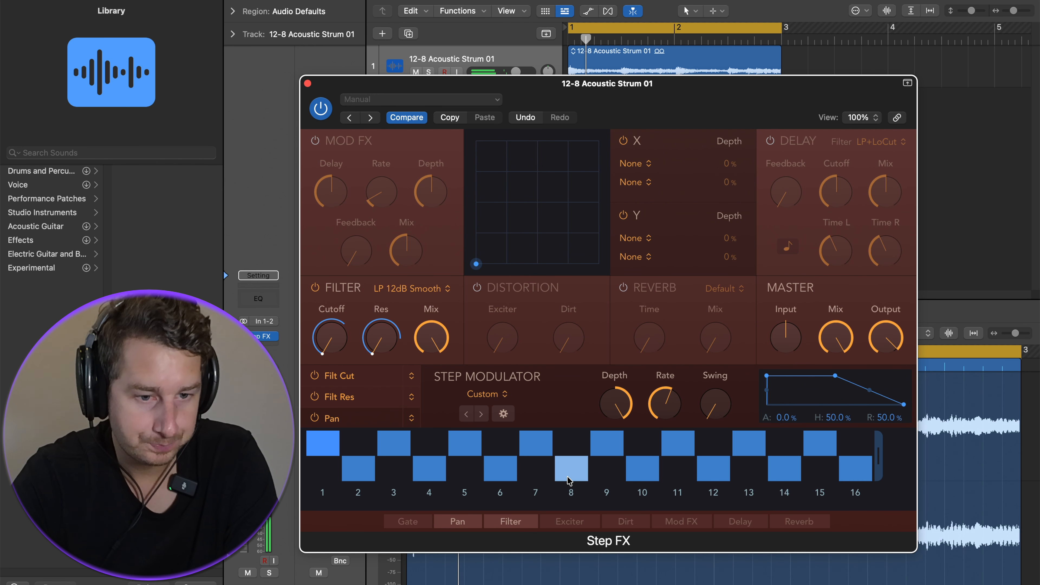
Lower the Pan row's step Rate and stop playback.
left_click(503, 414)
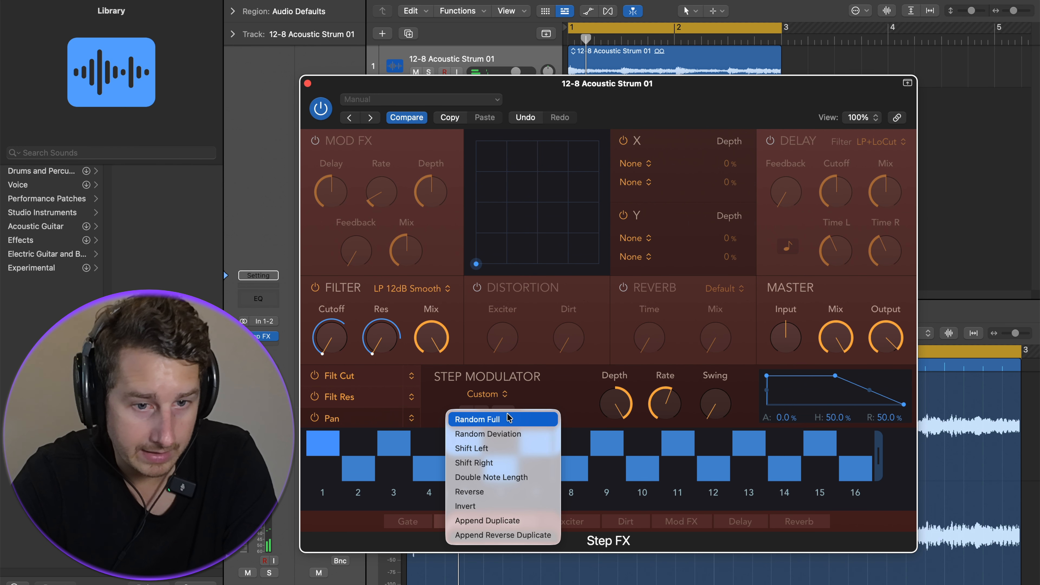
left_click(590, 397)
left_click_drag(660, 411, 654, 448)
key("space")
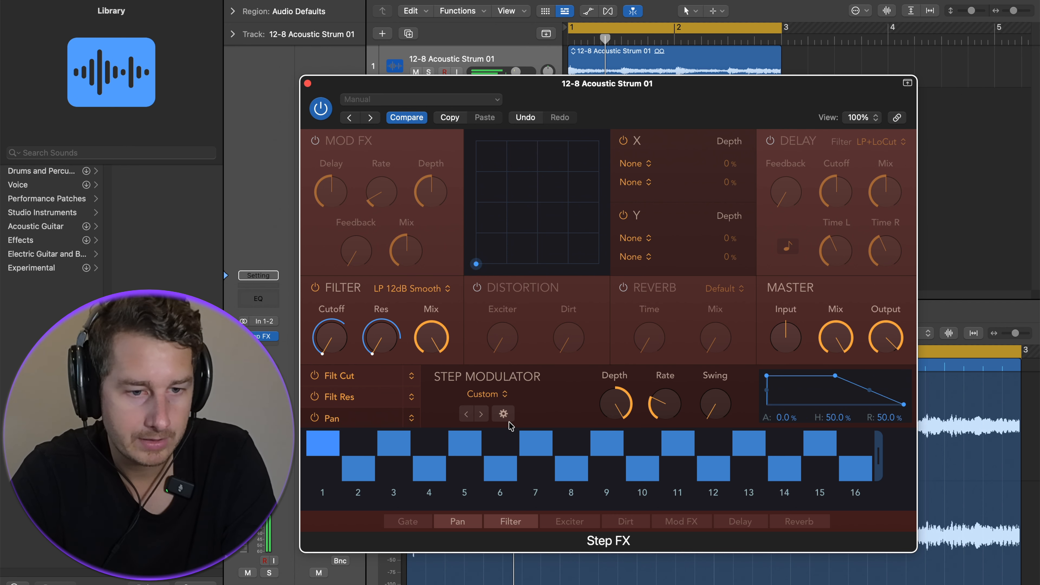
Load the Metallic Shutters preset from the Warped preset category.
left_click(395, 102)
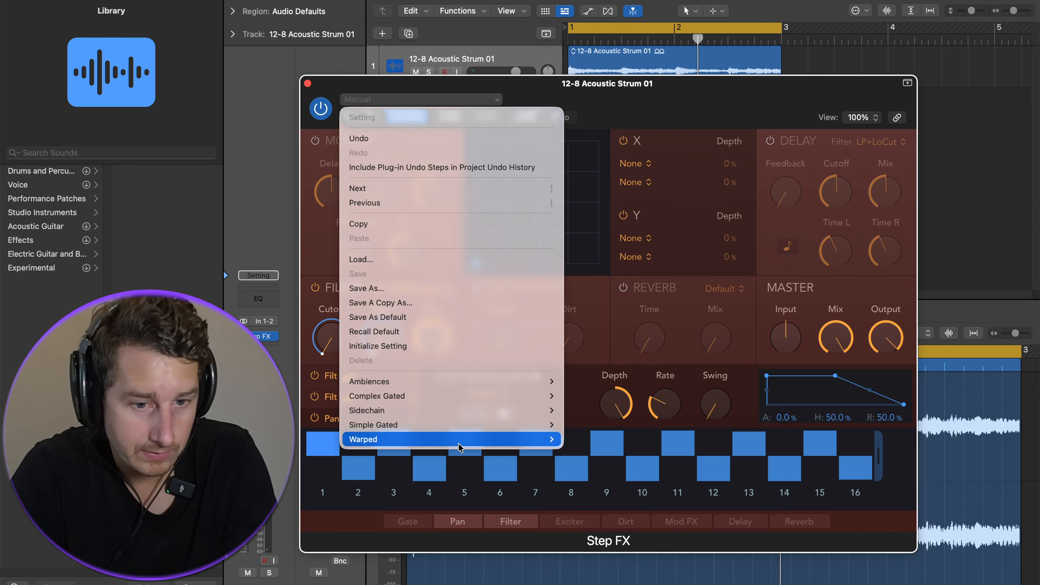
mouse_move(458, 441)
left_click(615, 495)
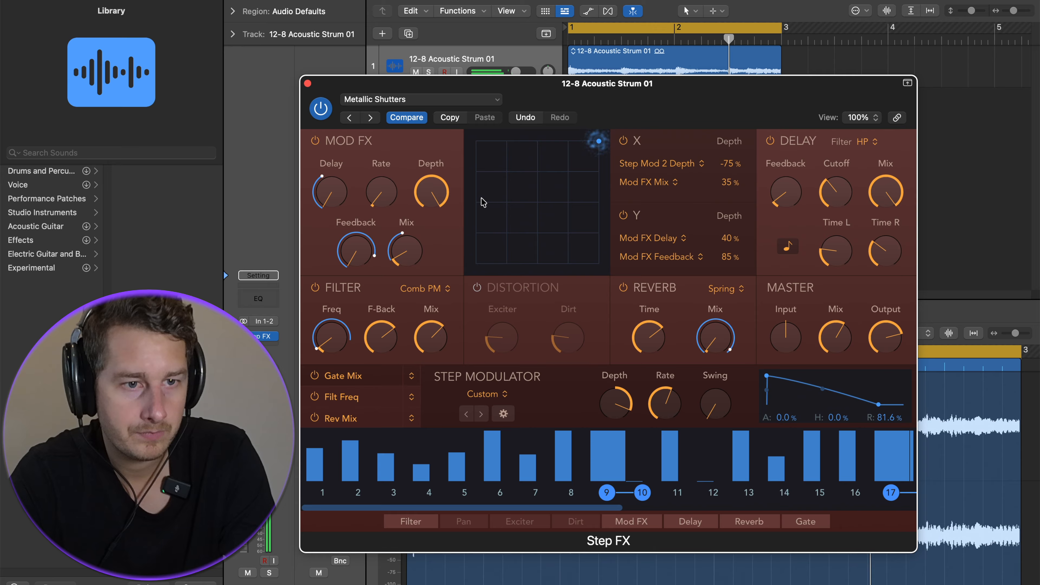
Join steps 5 and 6 in the step sequence and move the XY pad puck around, leaving it near the centre.
mouse_move(611, 403)
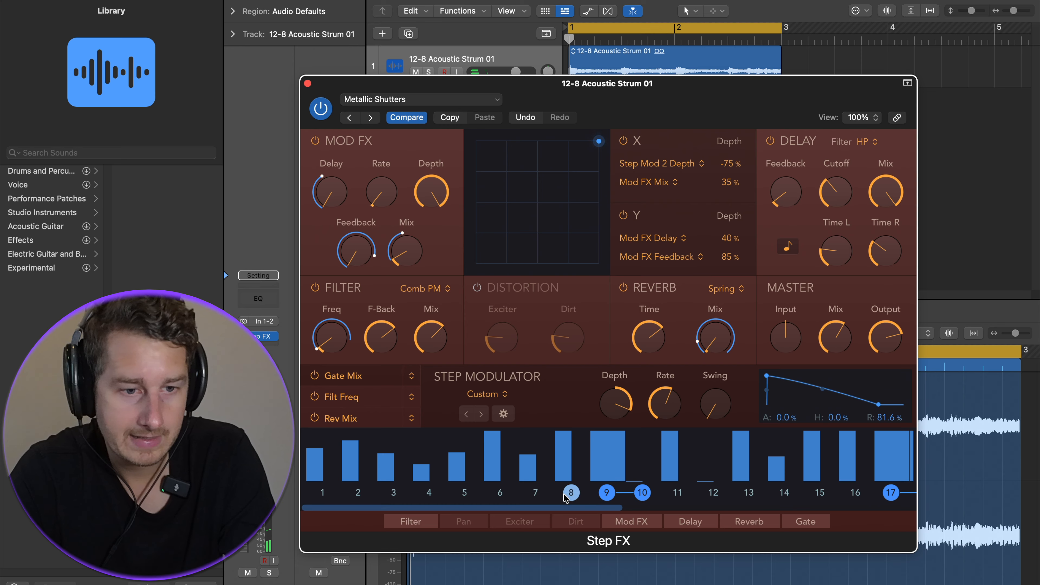
left_click(465, 494)
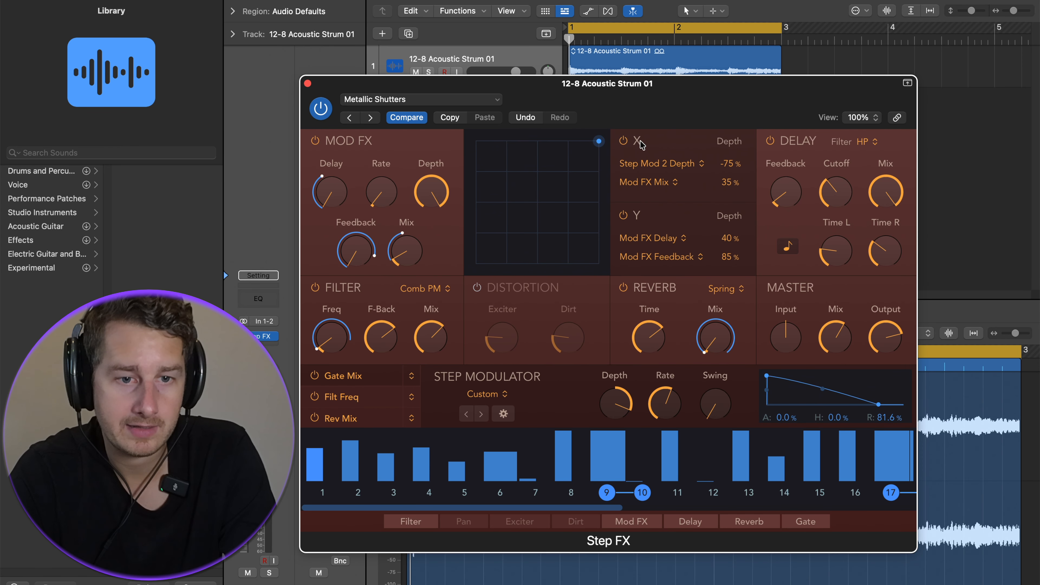
left_click_drag(529, 178, 498, 197)
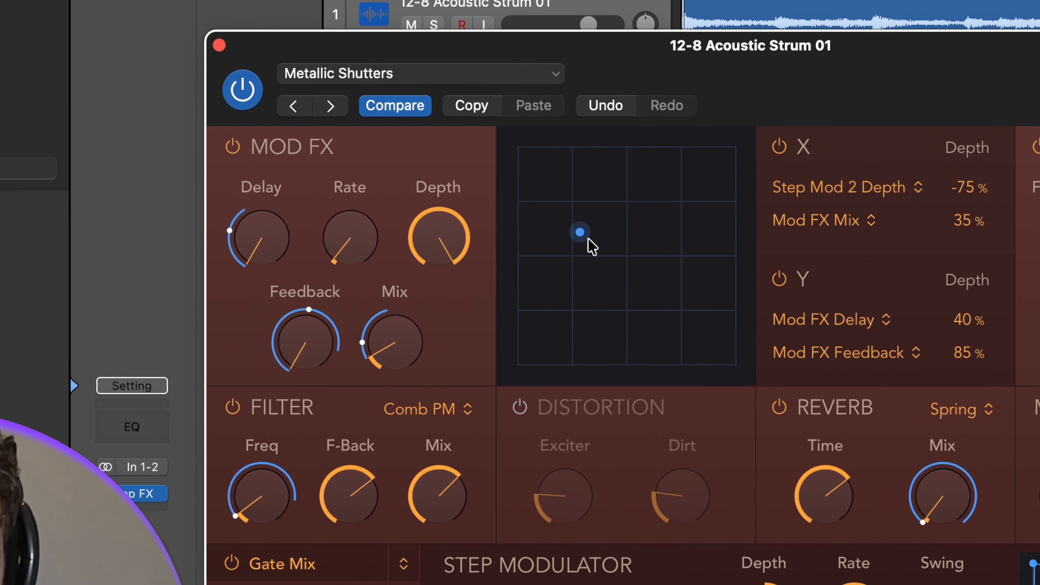
left_click_drag(588, 239, 651, 206)
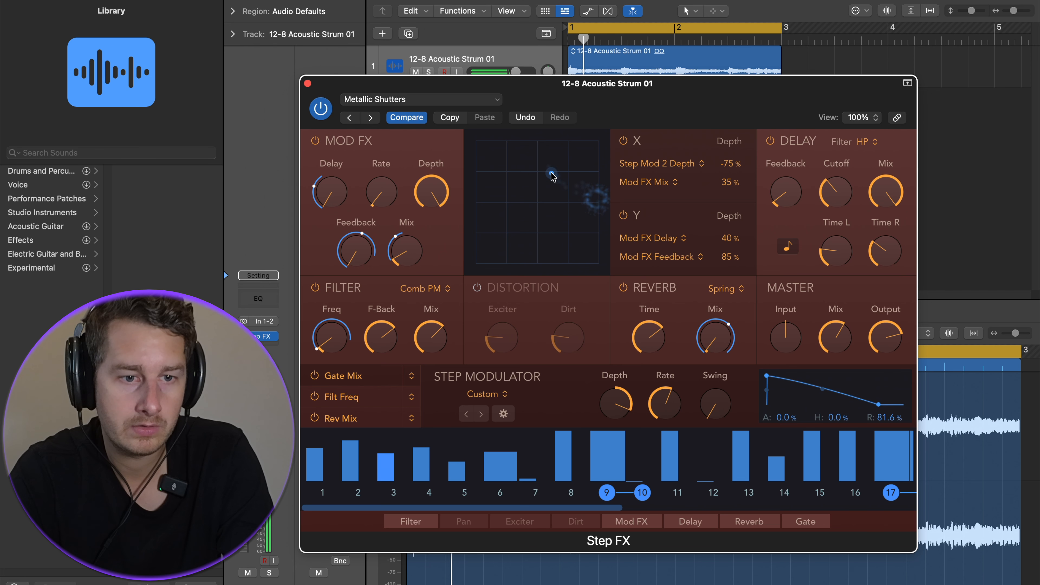
left_click_drag(552, 177, 484, 258)
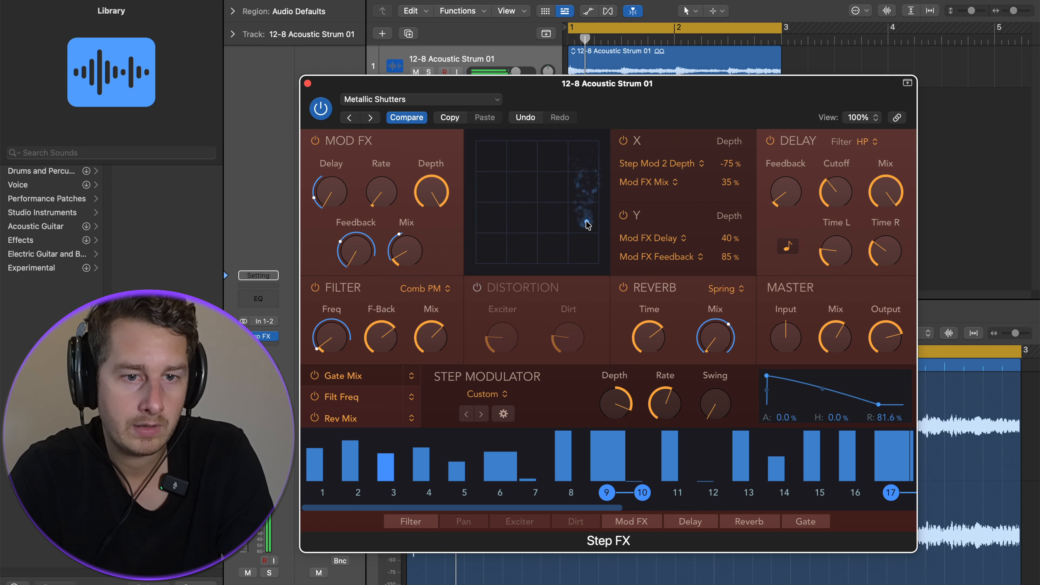
left_click_drag(579, 254, 498, 204)
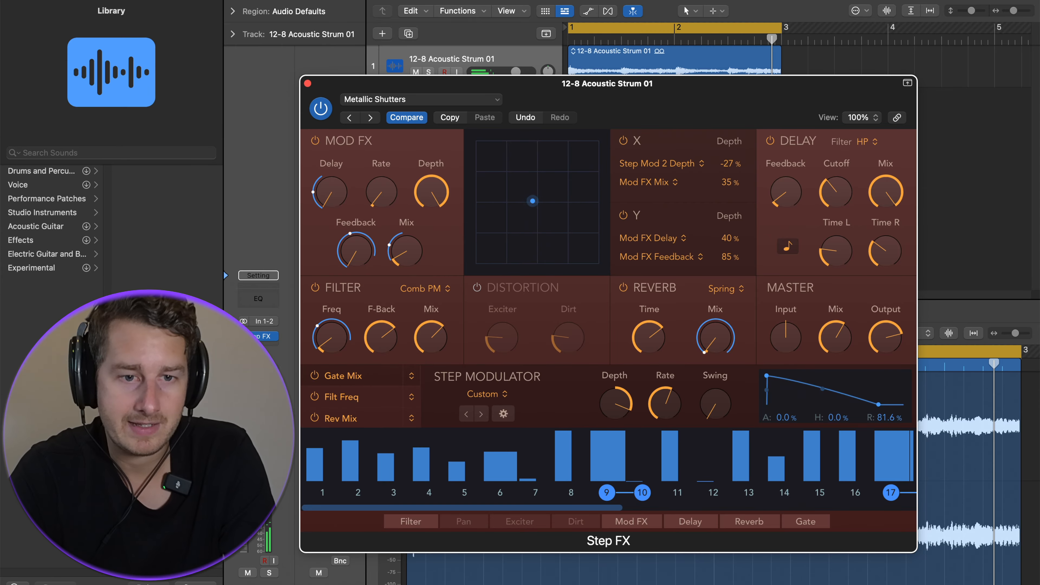
Set the XY pad targets: X to Step Mod 2 Swing and Reverb Mix, Y to Delay Cutoff and Master Mix.
left_click(645, 166)
key("Escape")
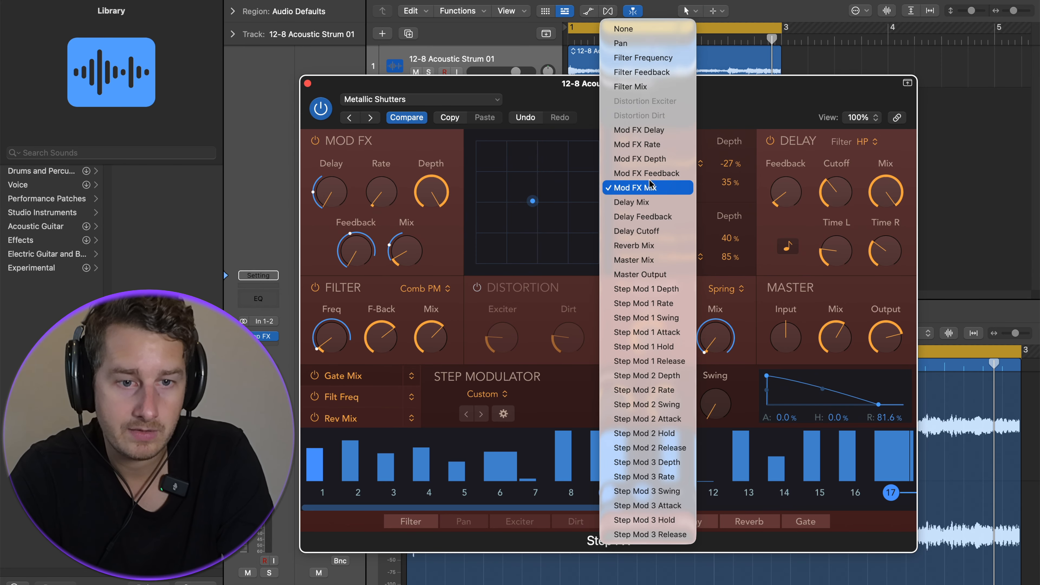
left_click(651, 184)
left_click(646, 236)
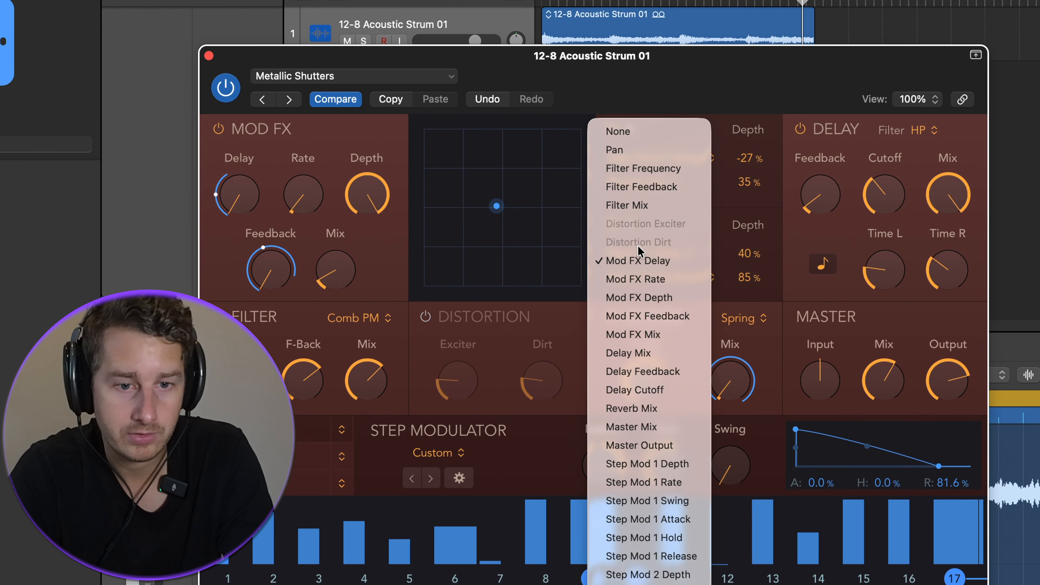
left_click(641, 253)
left_click(647, 389)
left_click(651, 277)
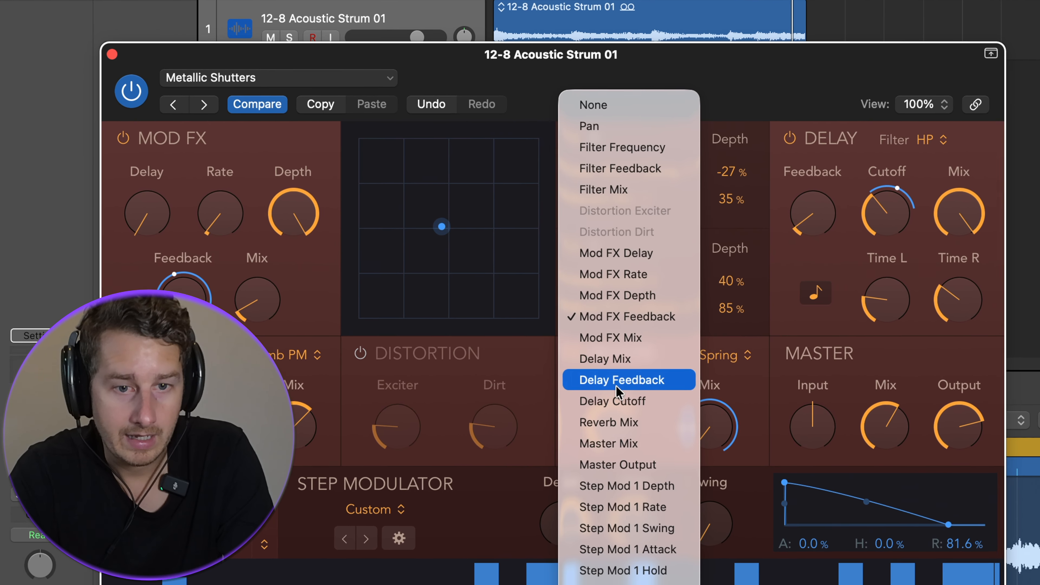
left_click(608, 443)
Set the XY depths to 100% for Step Mod 2 Swing, 52% Reverb Mix, 78% Delay Cutoff and 100% Master Mix.
left_click_drag(737, 293, 733, 289)
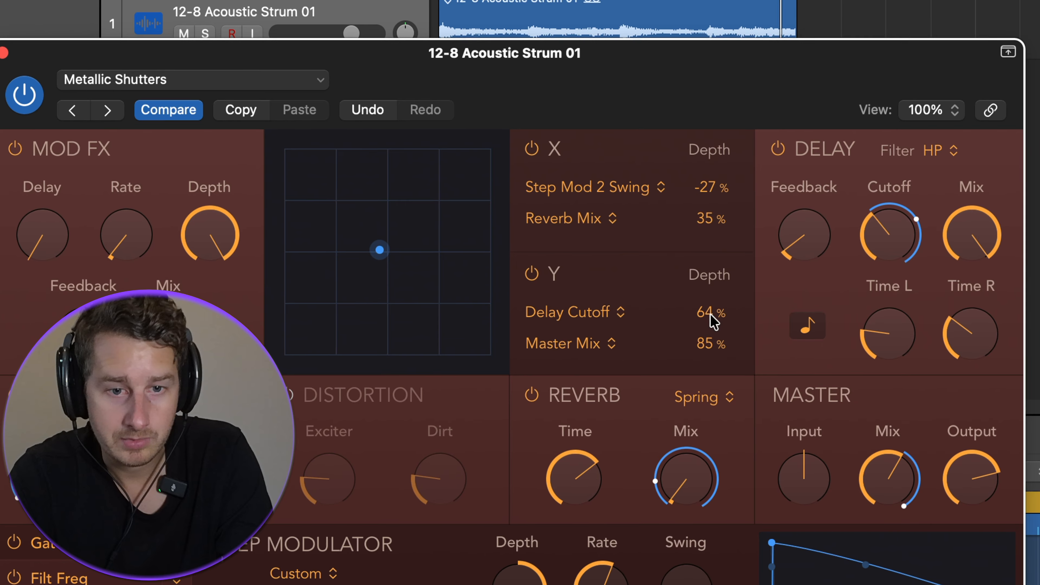
left_click_drag(706, 341, 714, 318)
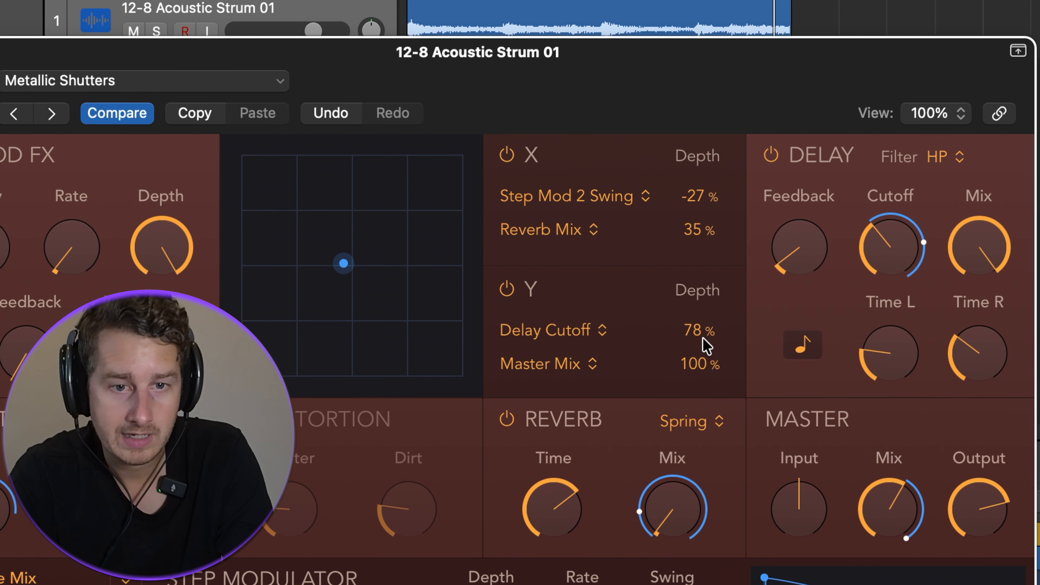
left_click_drag(698, 229, 694, 177)
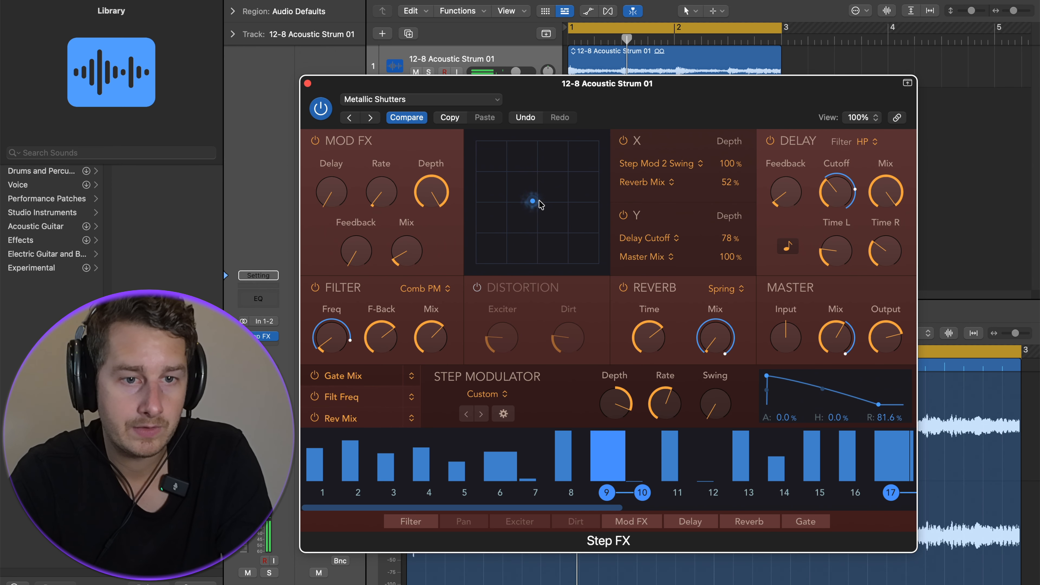
left_click_drag(541, 205, 482, 172)
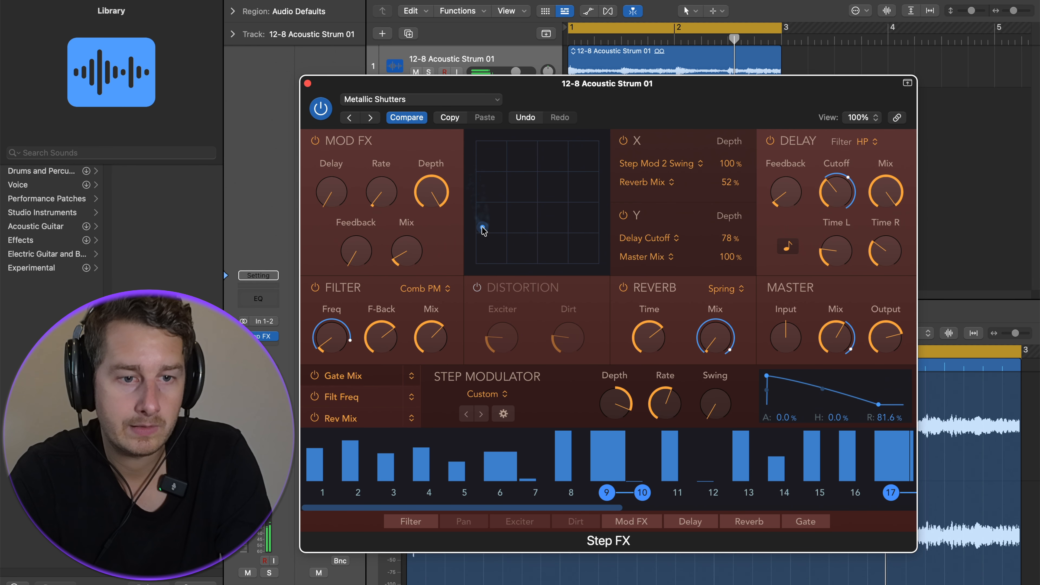
Play the track and move the XY pad puck around the pad while it plays.
left_click_drag(499, 238, 552, 258)
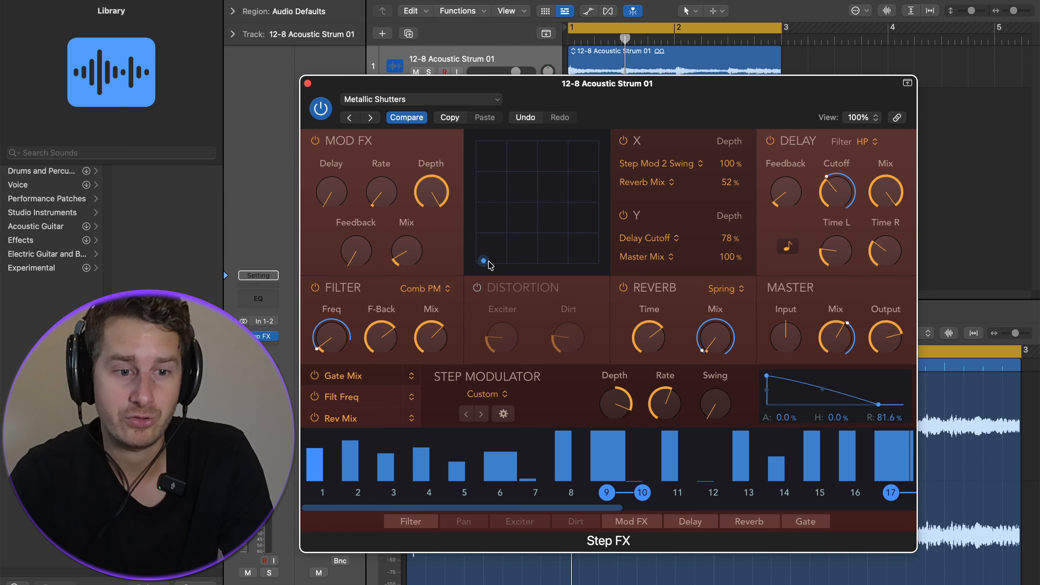
key("space")
left_click_drag(561, 269, 577, 199)
left_click_drag(483, 240, 552, 232)
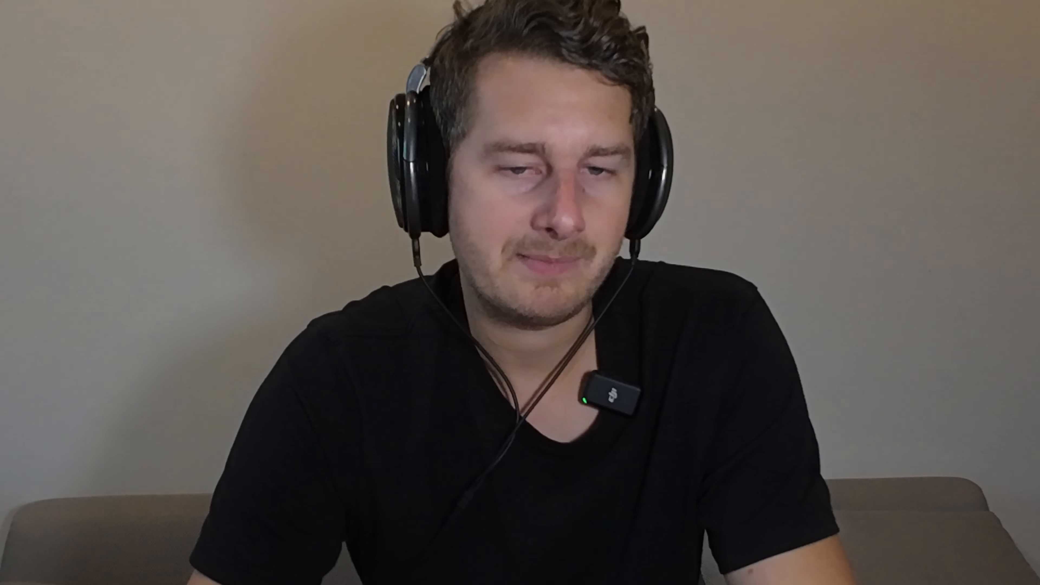